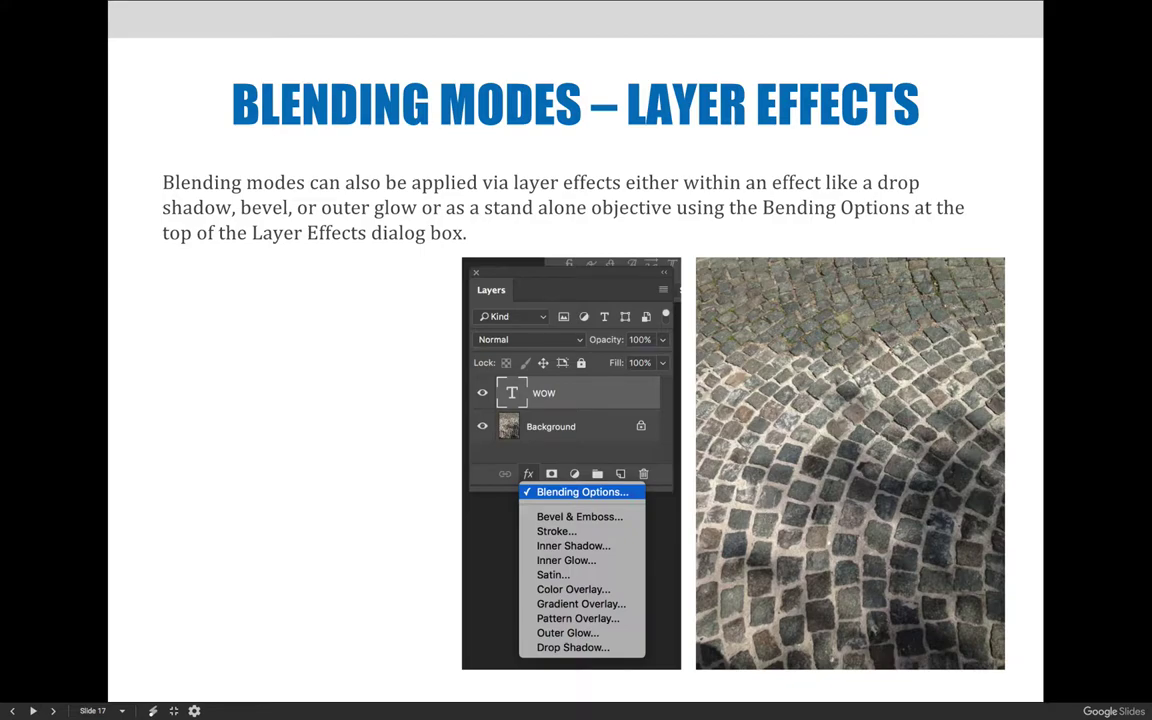
Step: Step from the Layer Style dialog slide to the slide comparing WOW text blend results
key("Right")
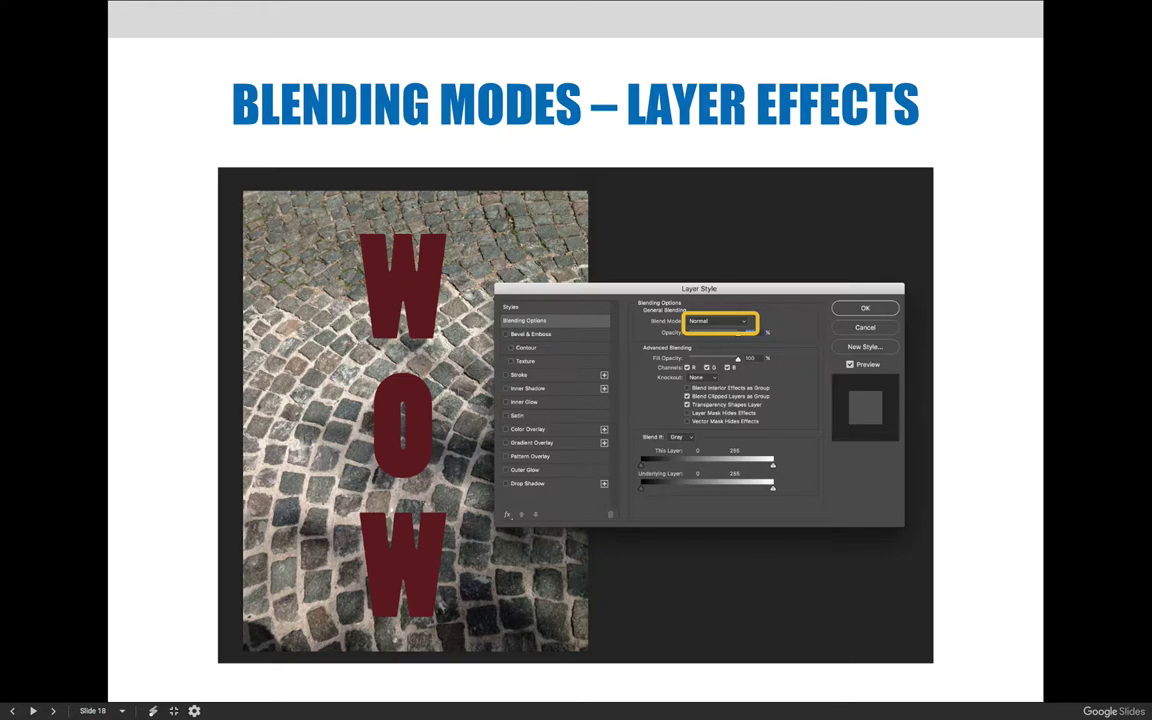
key("Left")
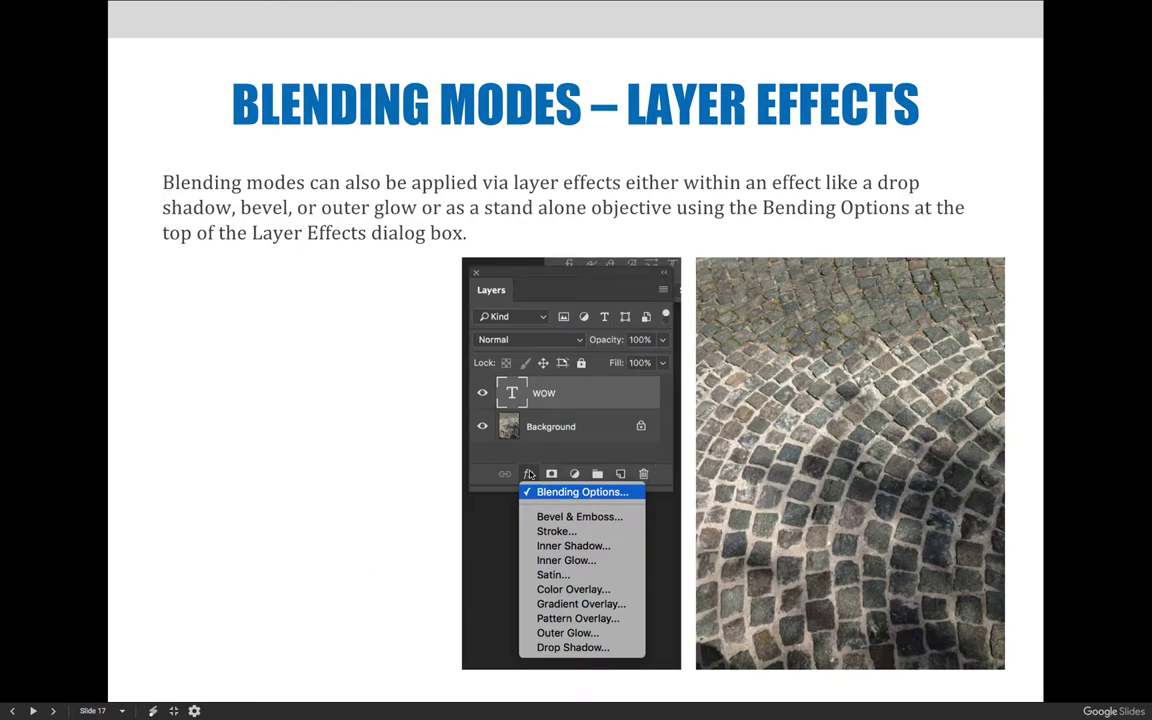
key("Right")
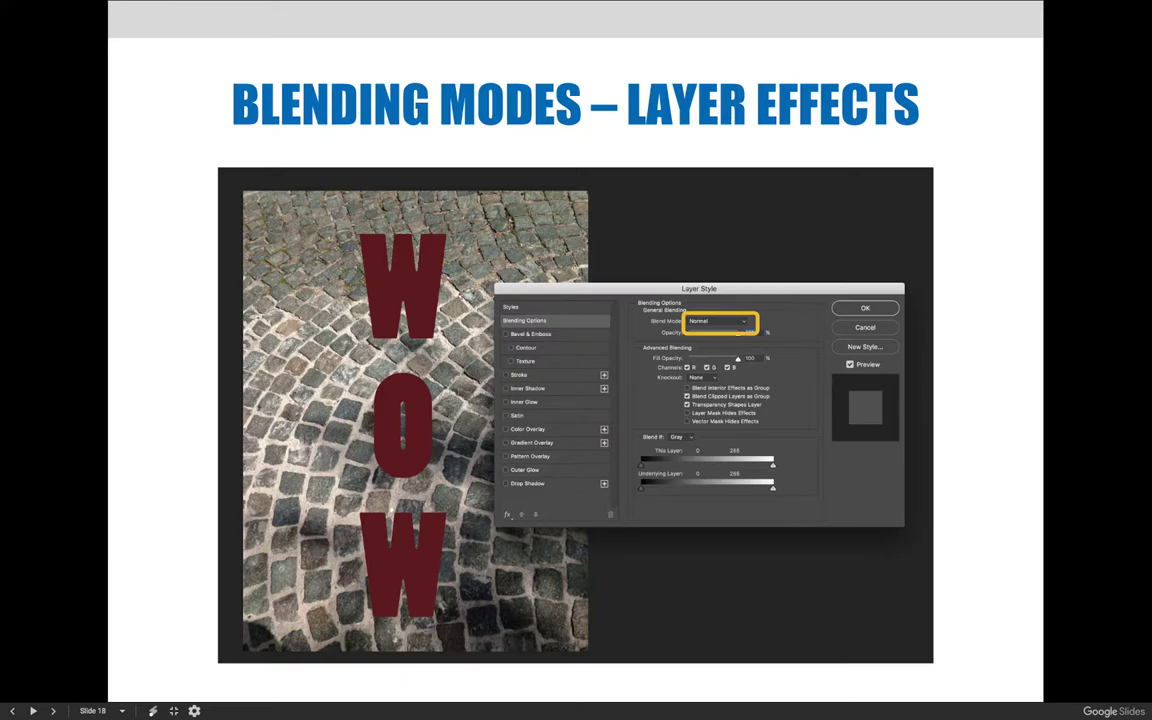
key("Right")
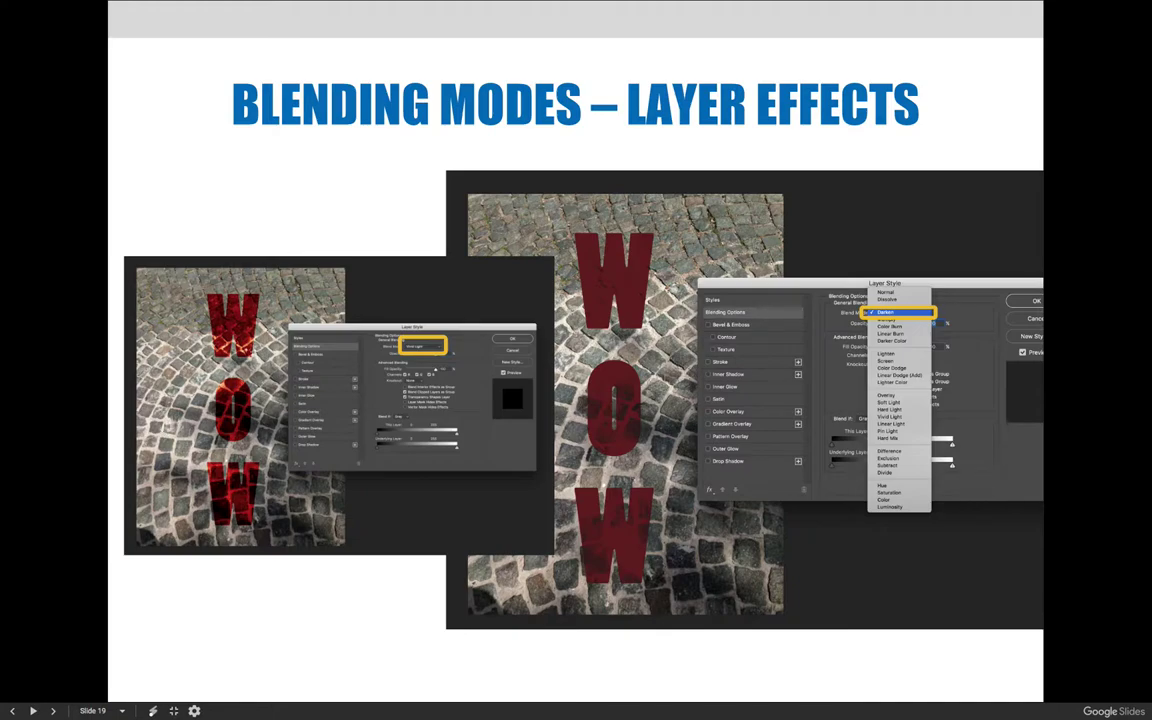
Step: Advance to slide 20, which explains the Blend If sliders
key("Right")
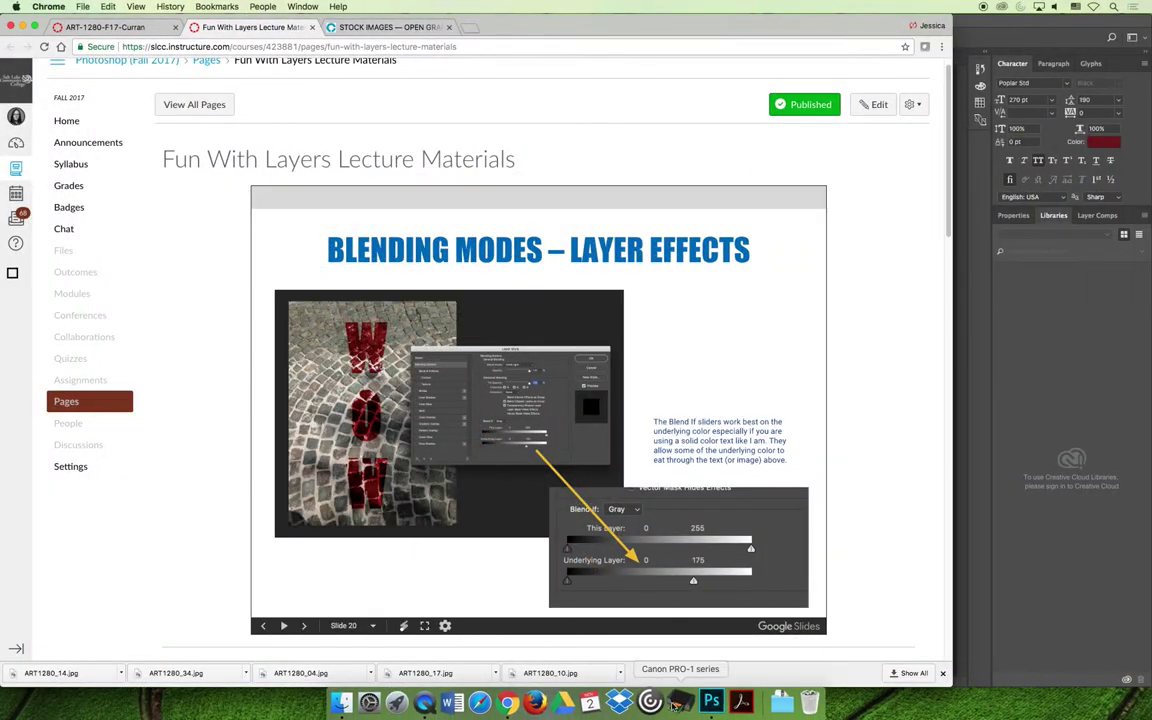
Step: Bring up the JEEPERS CREEPERS document, preview Hard Light on the text layer, then undo to Normal
left_click(707, 703)
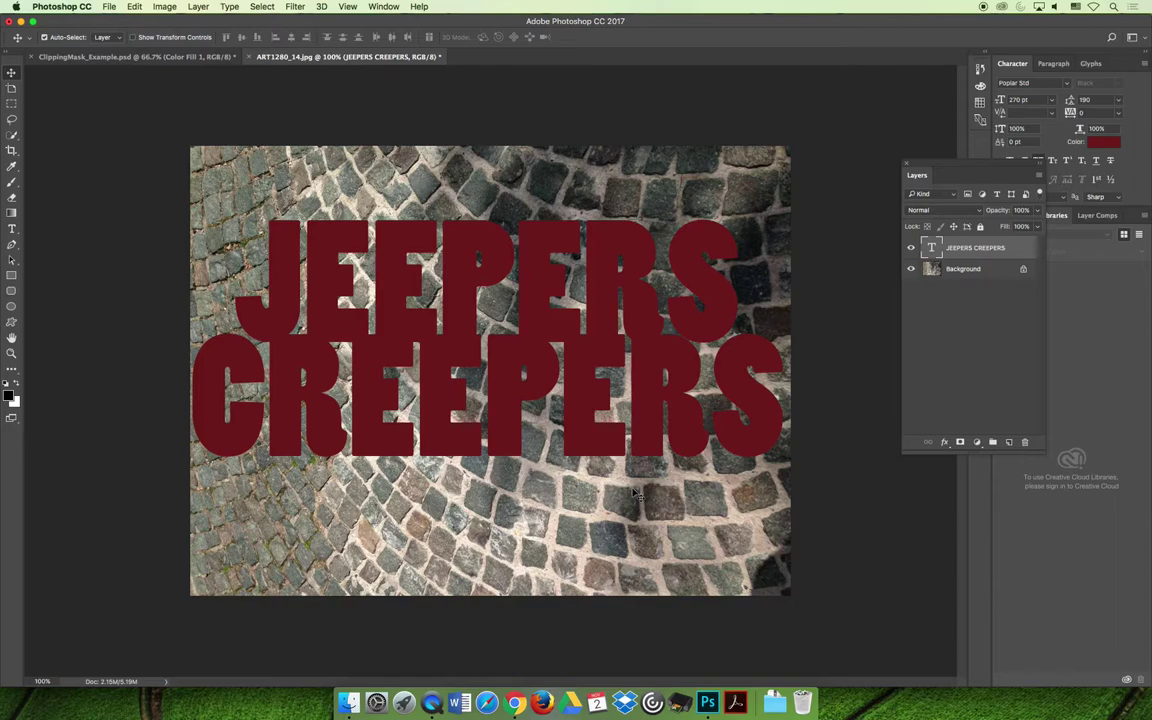
left_click_drag(945, 172, 827, 208)
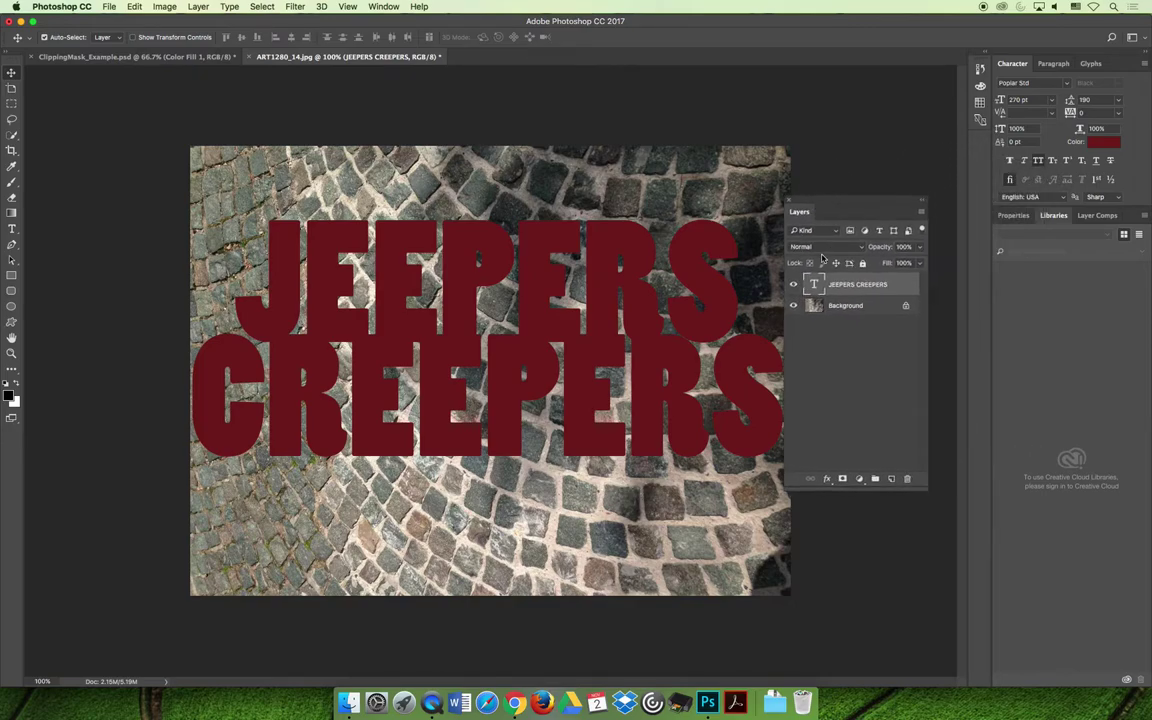
left_click(824, 247)
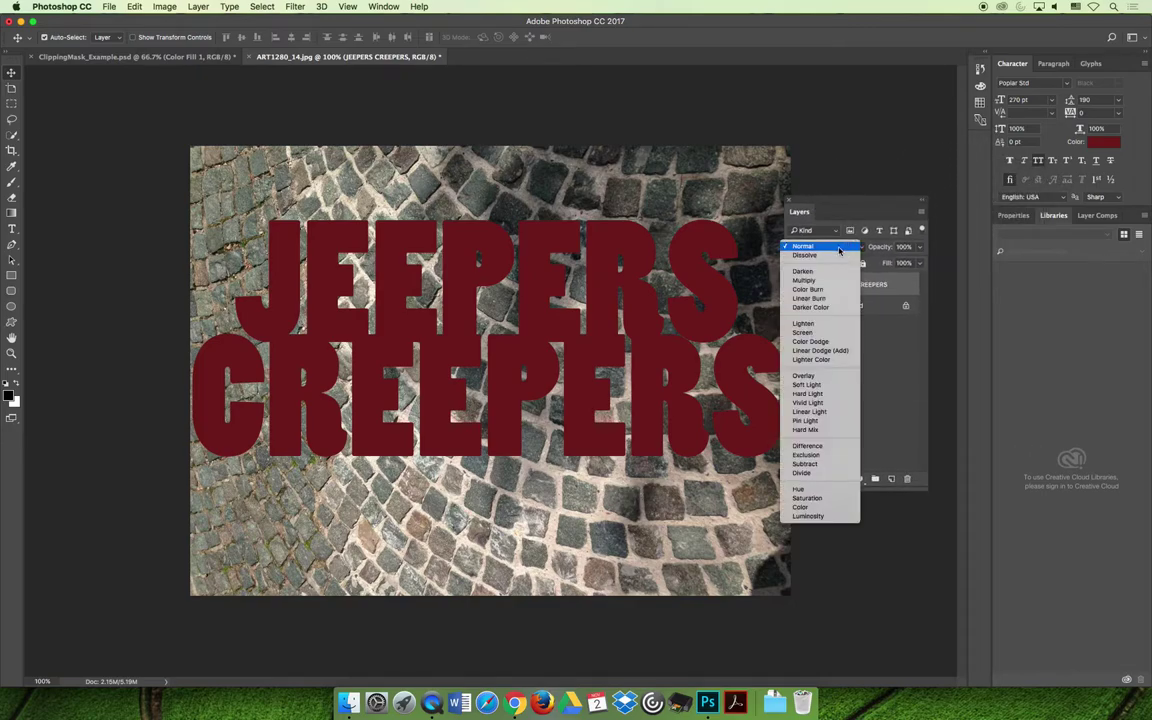
left_click(831, 395)
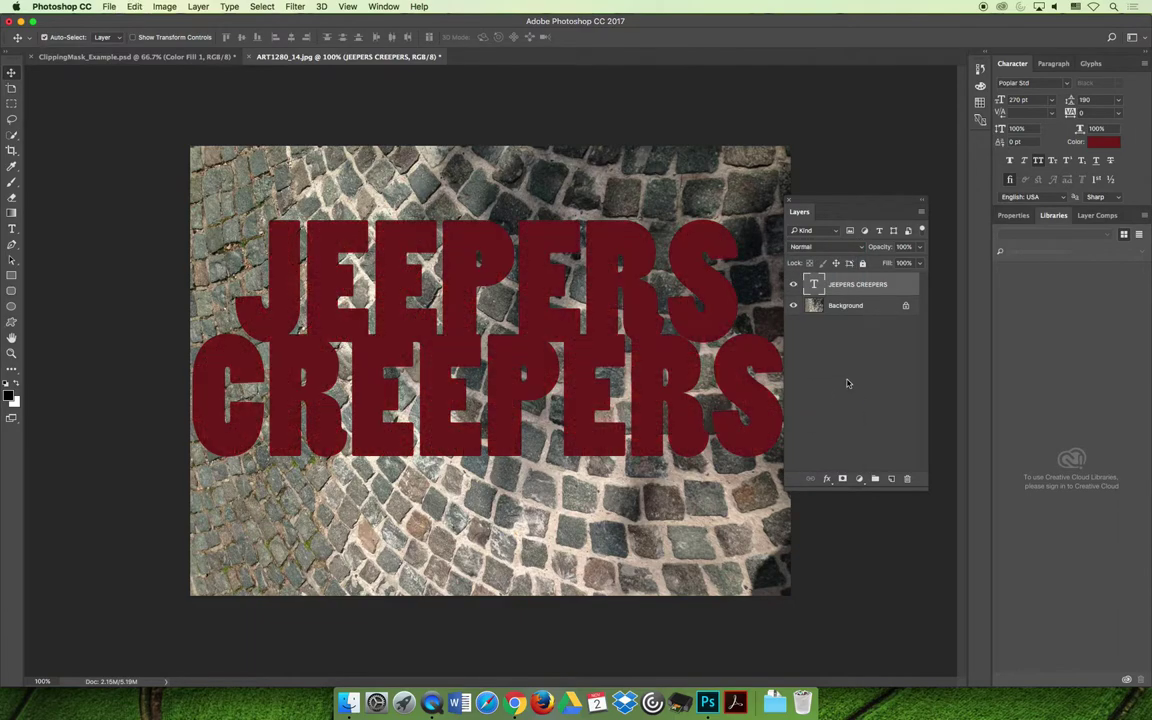
key("super+z")
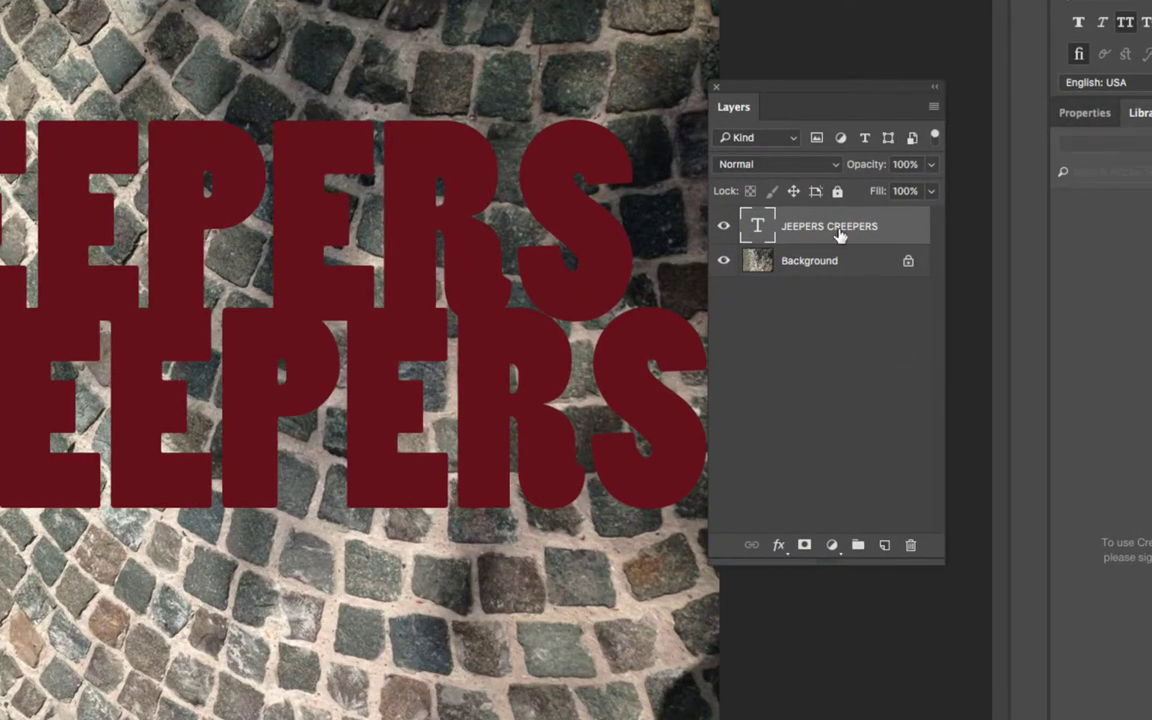
Step: Open the Layer Style Blending Options for the JEEPERS CREEPERS text layer
left_click(779, 545)
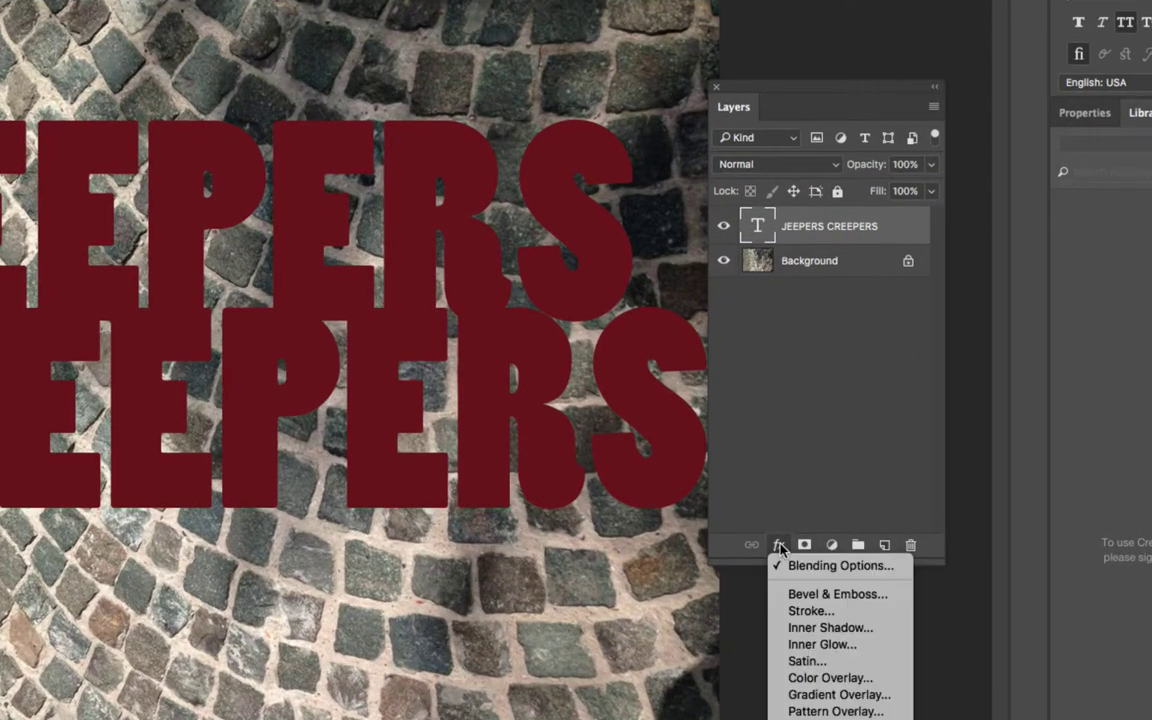
left_click(886, 566)
left_click_drag(797, 25, 680, 184)
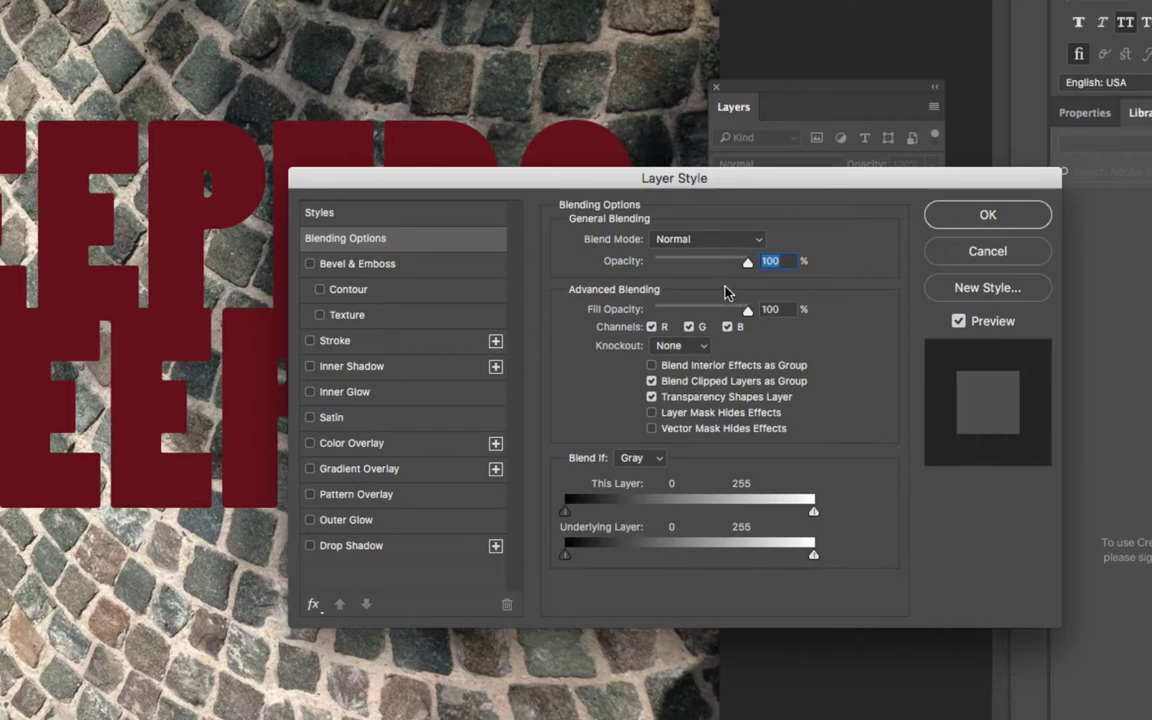
Step: Preview the Subtract and Color blend modes, then return the style to Normal at 100% opacity
left_click(692, 241)
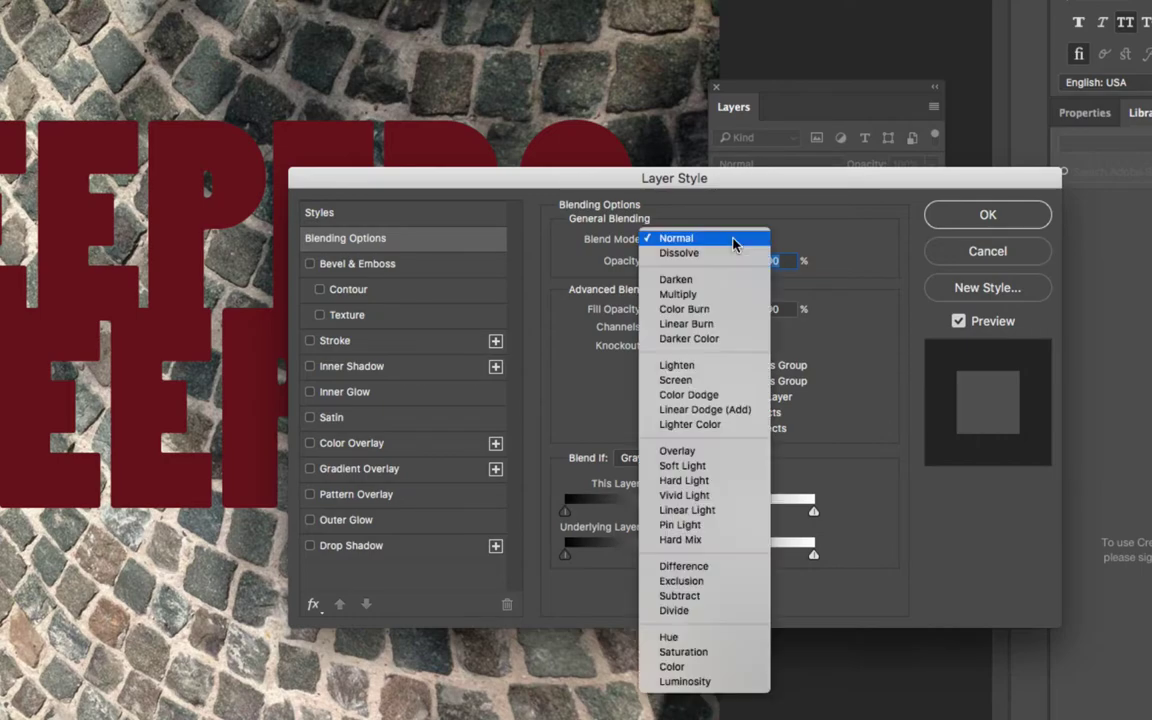
left_click(710, 594)
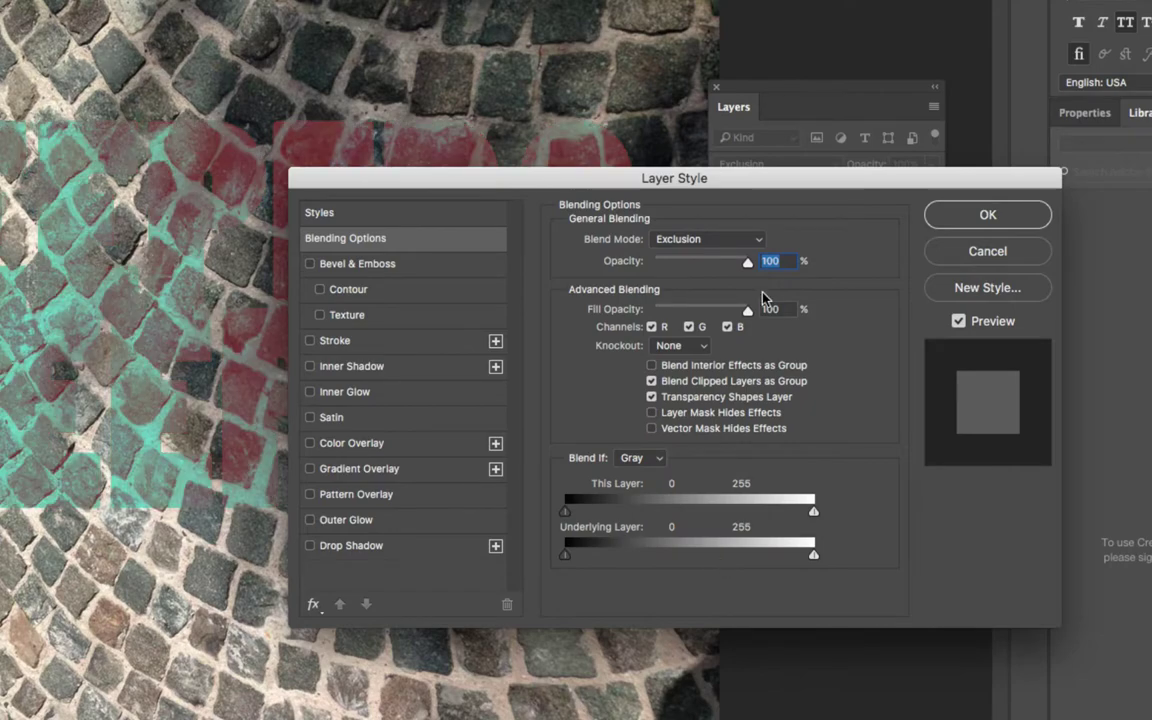
left_click(700, 241)
left_click(722, 323)
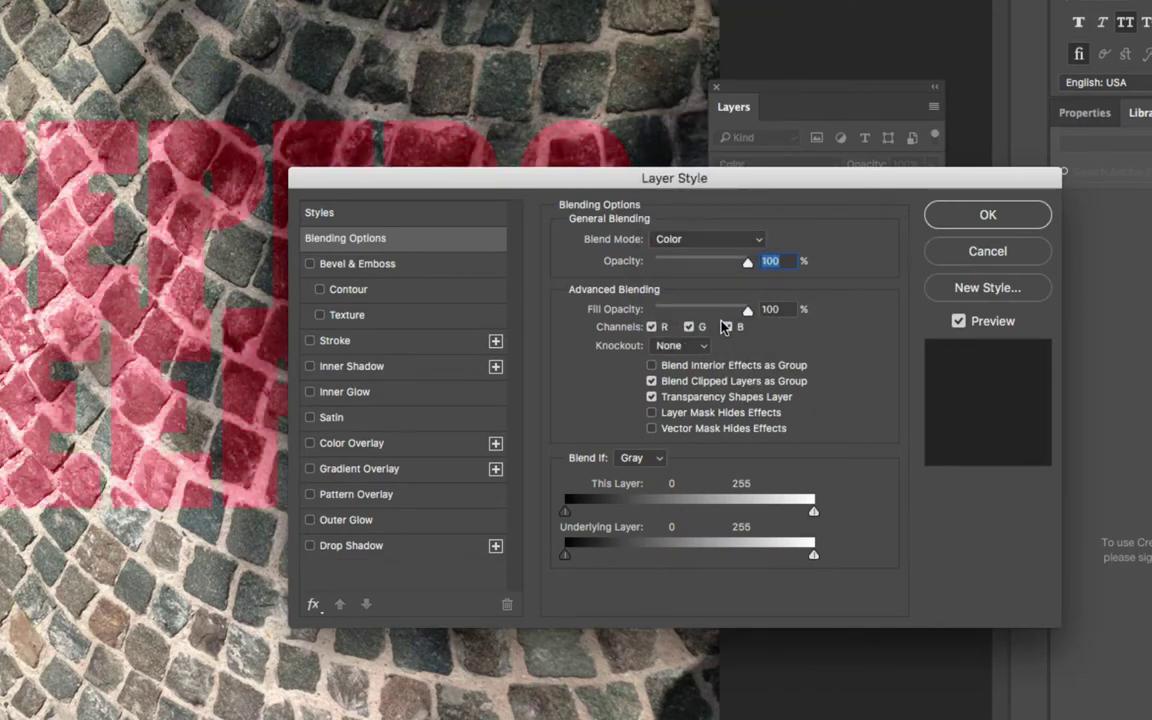
left_click_drag(687, 261, 770, 250)
left_click(763, 243)
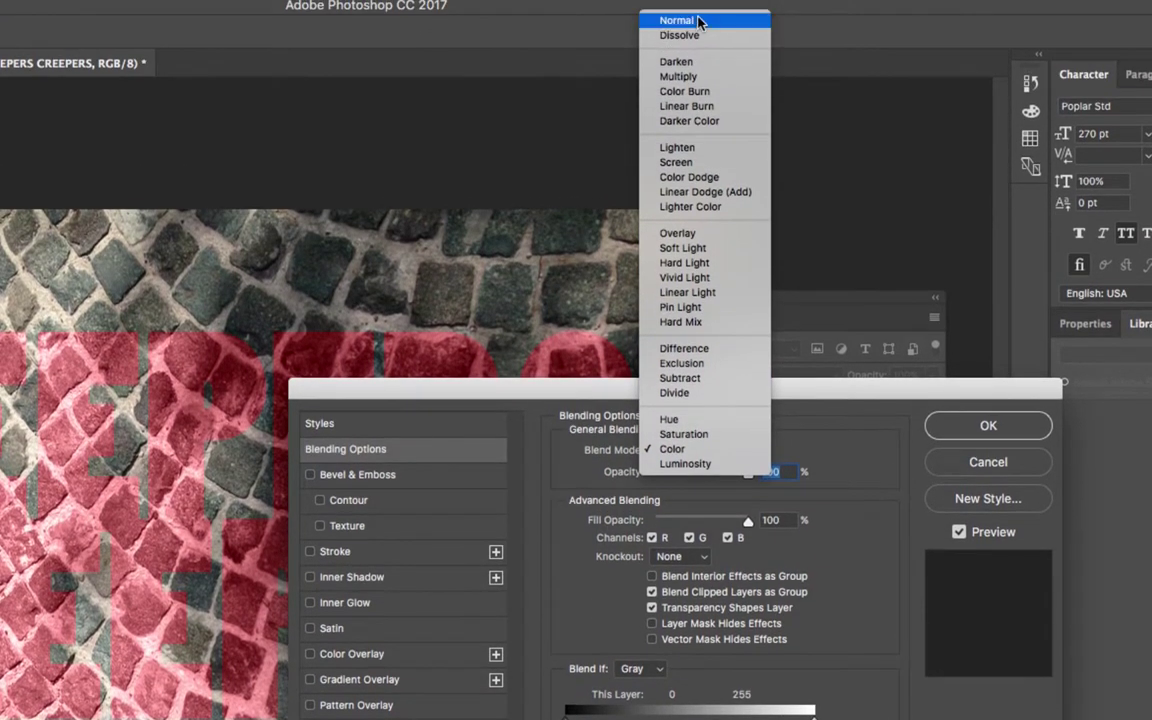
left_click(674, 11)
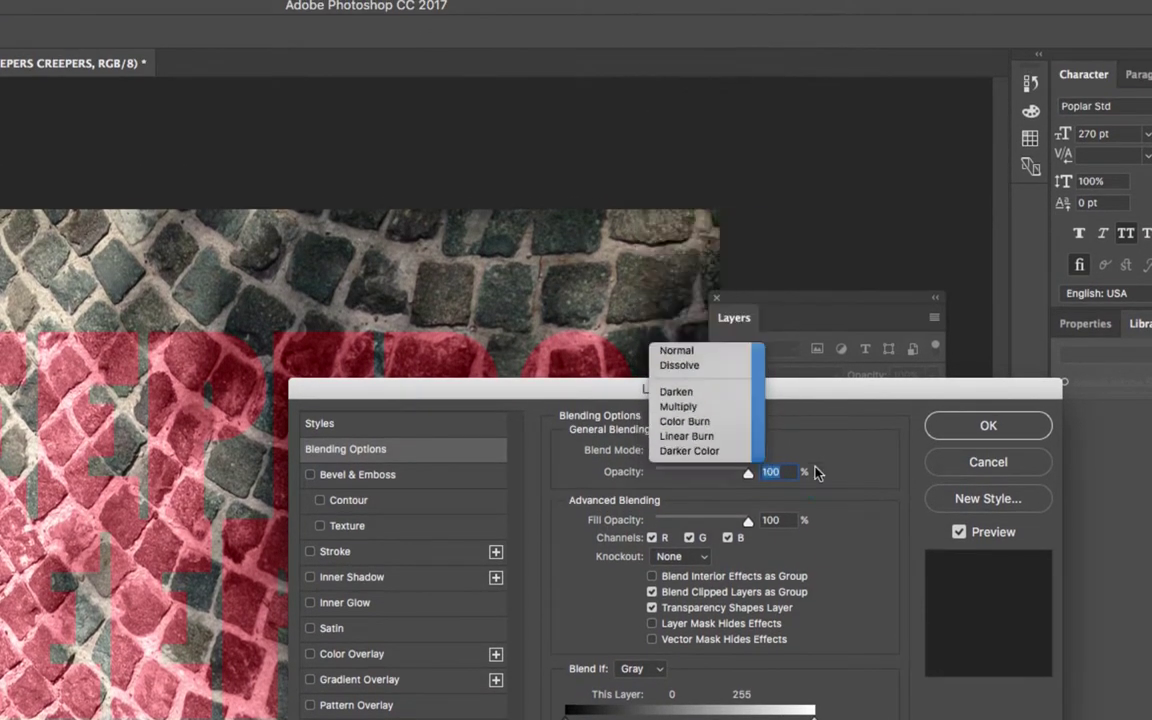
left_click_drag(785, 396, 796, 186)
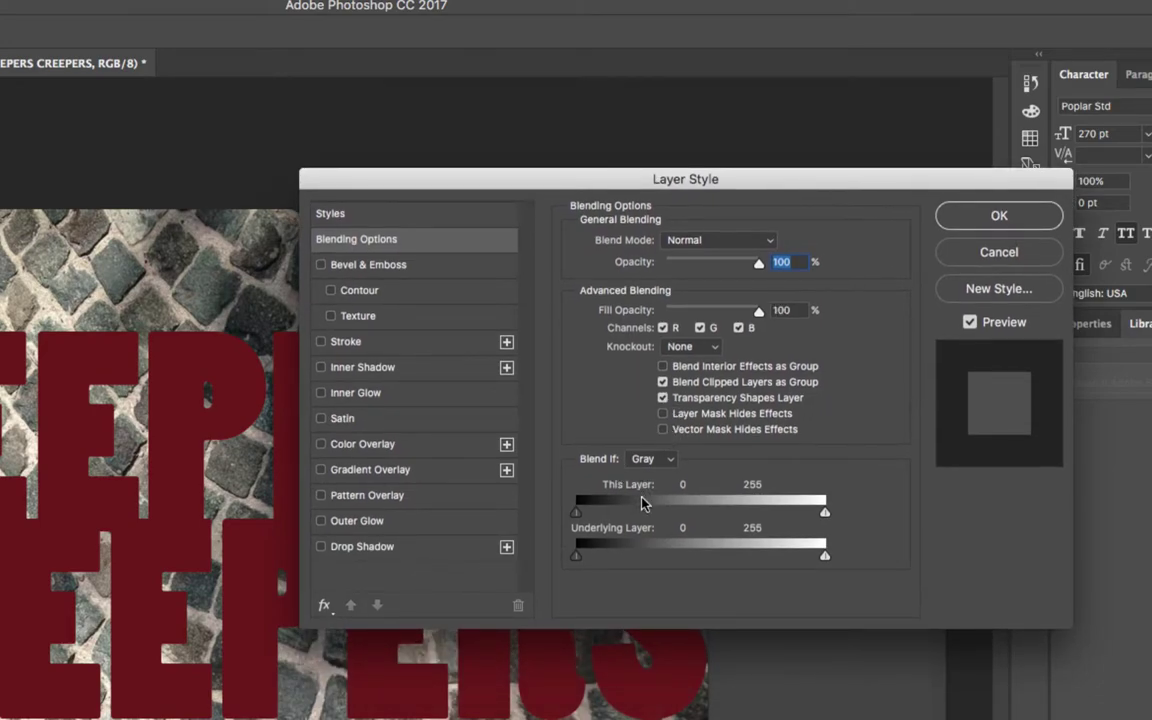
left_click_drag(492, 178, 590, 143)
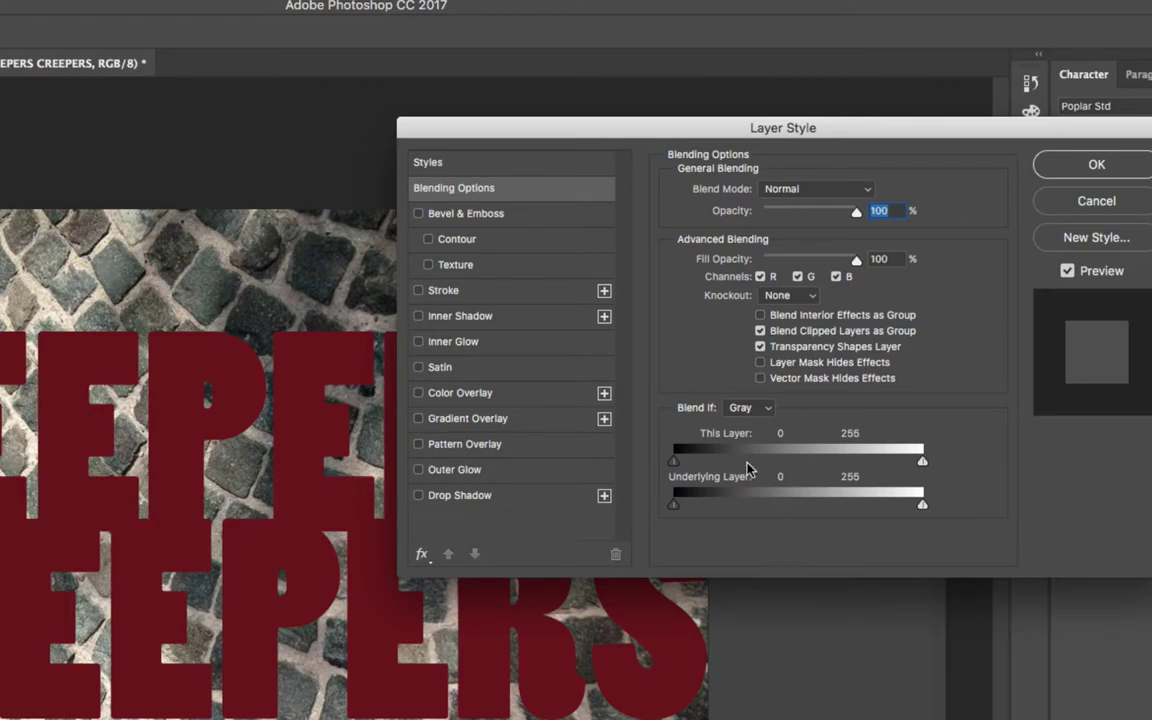
left_click(745, 407)
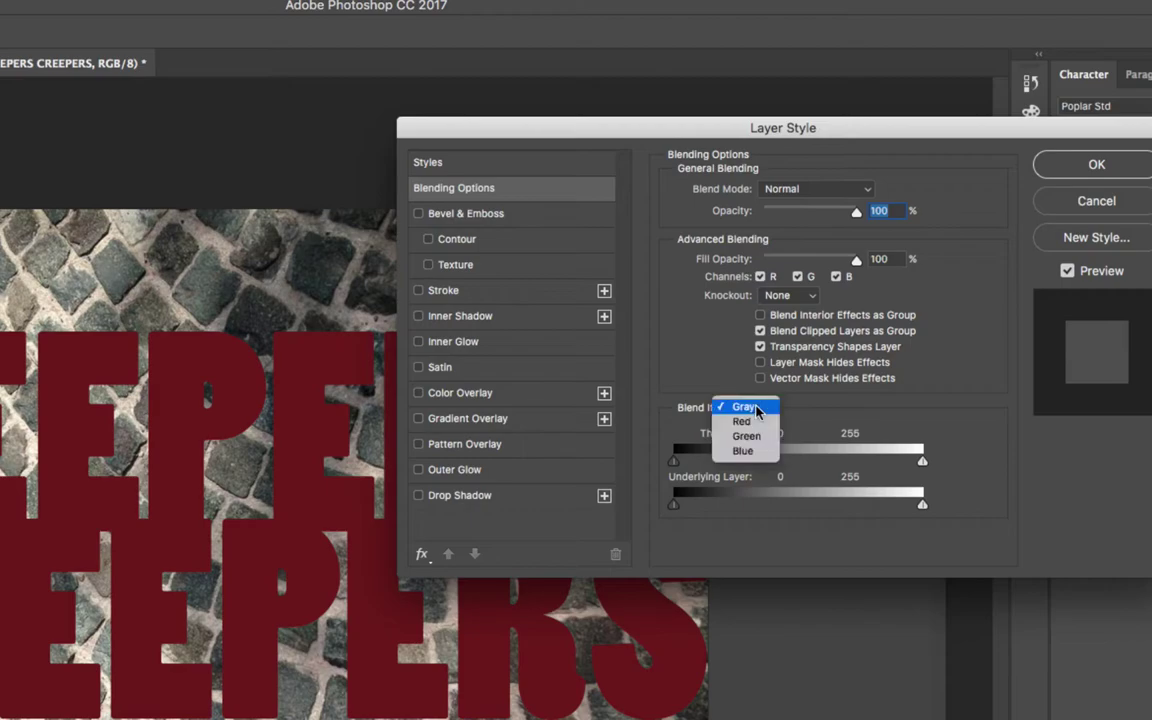
left_click(744, 406)
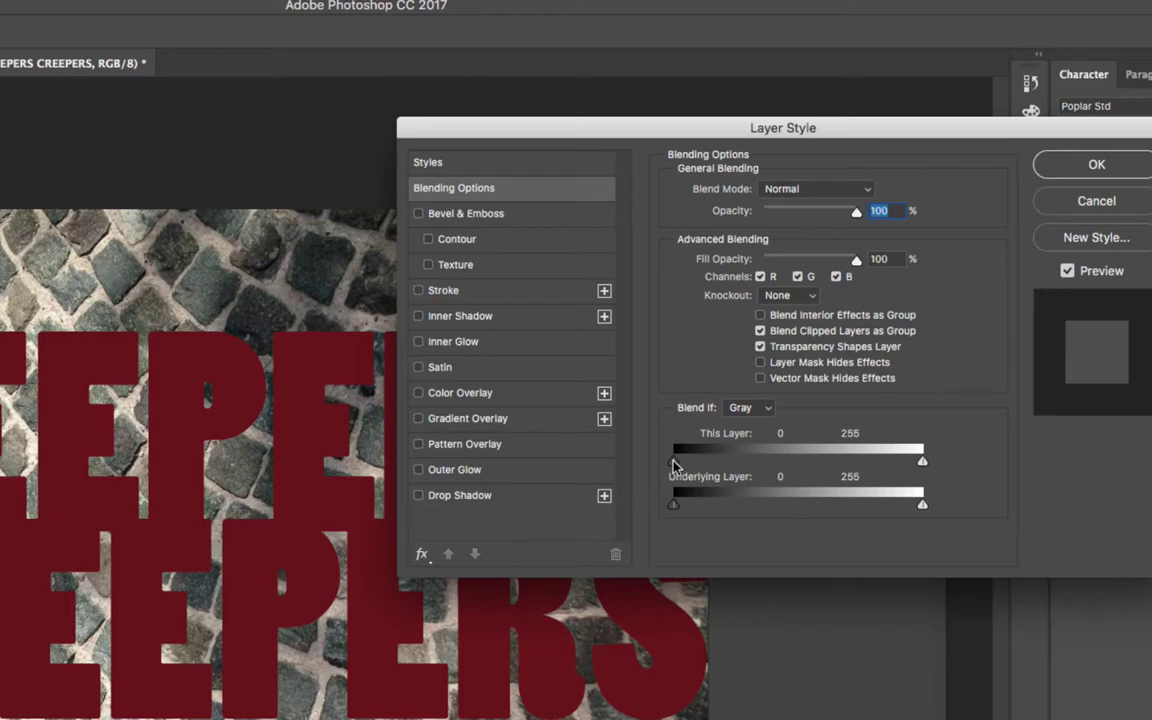
Step: Test the This Layer black Blend If slider at 17 and 55, then reset it to 0
left_click_drag(675, 464, 724, 465)
mouse_move(724, 465)
left_mouse_down()
mouse_move(712, 462)
mouse_move(727, 463)
left_mouse_up()
left_click_drag(729, 462, 730, 462)
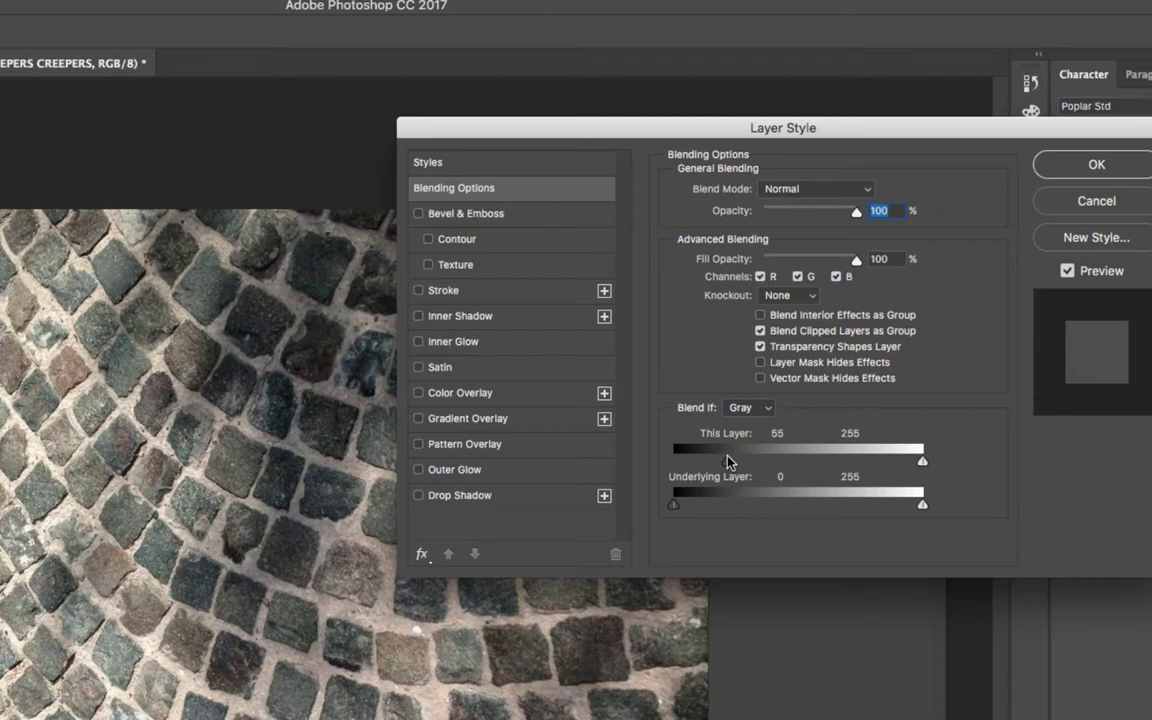
left_click_drag(729, 462, 650, 459)
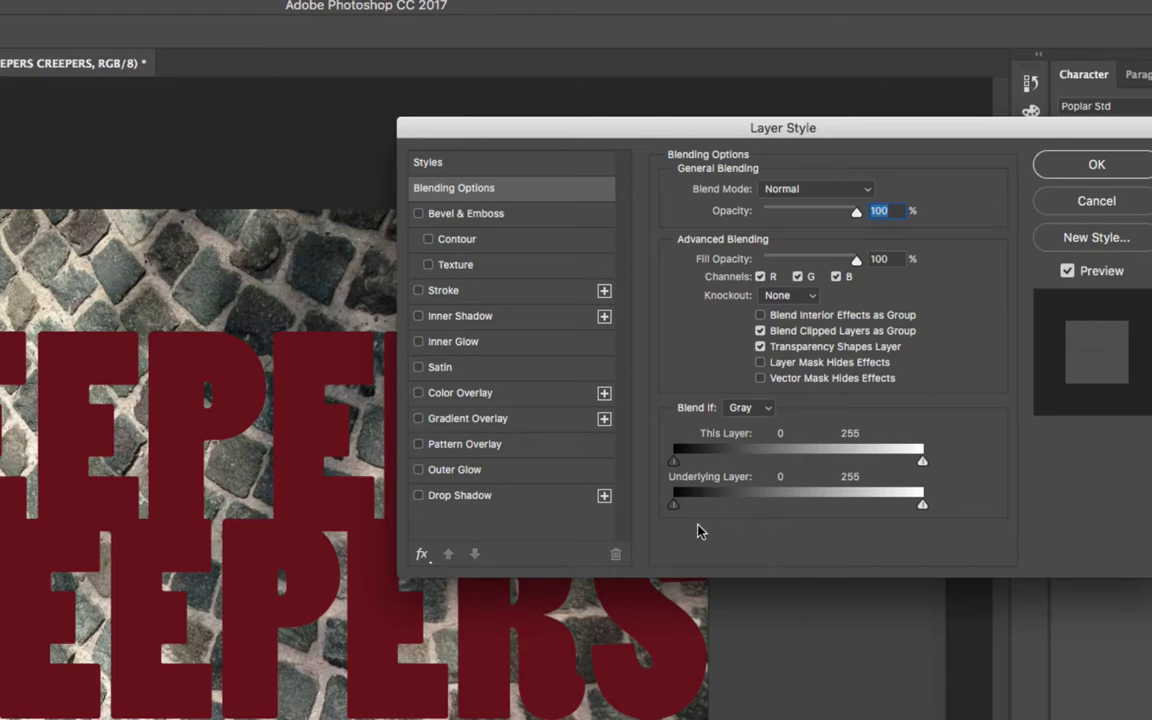
Step: Set the Underlying Layer white Blend If point to 215 so mortar shows through, and apply
left_click_drag(674, 505, 709, 507)
left_click_drag(709, 507, 658, 505)
mouse_move(921, 504)
left_mouse_down()
mouse_move(782, 510)
mouse_move(922, 505)
left_mouse_up()
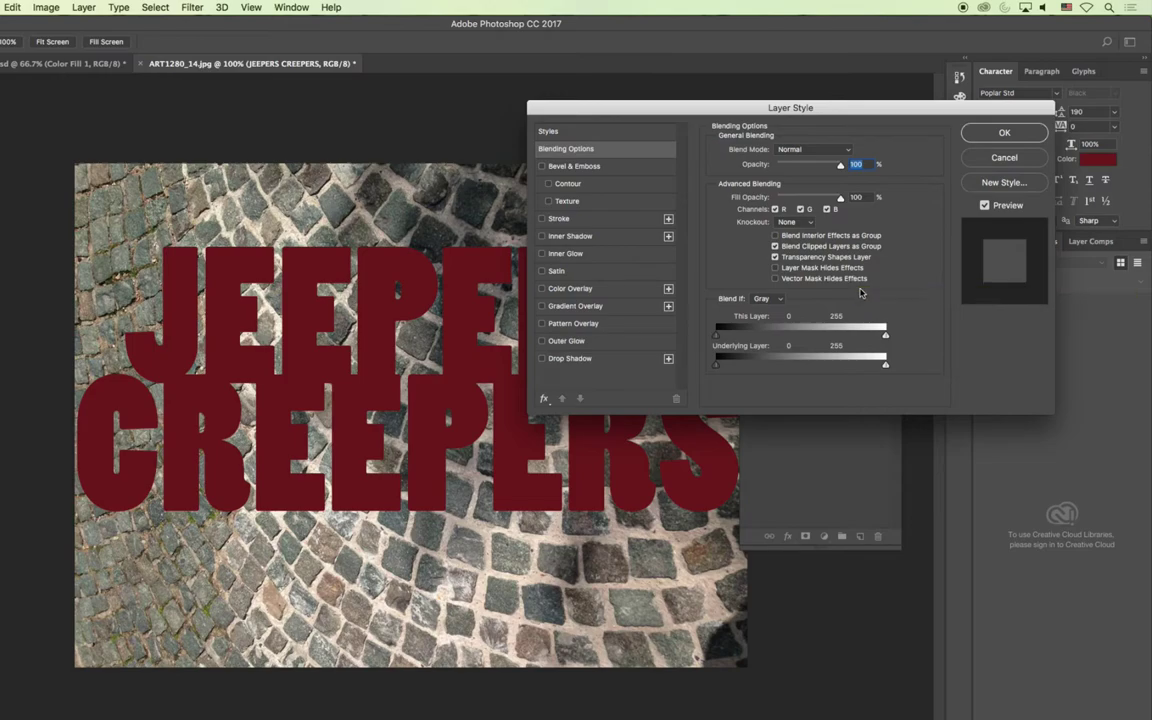
left_click_drag(885, 367, 858, 367)
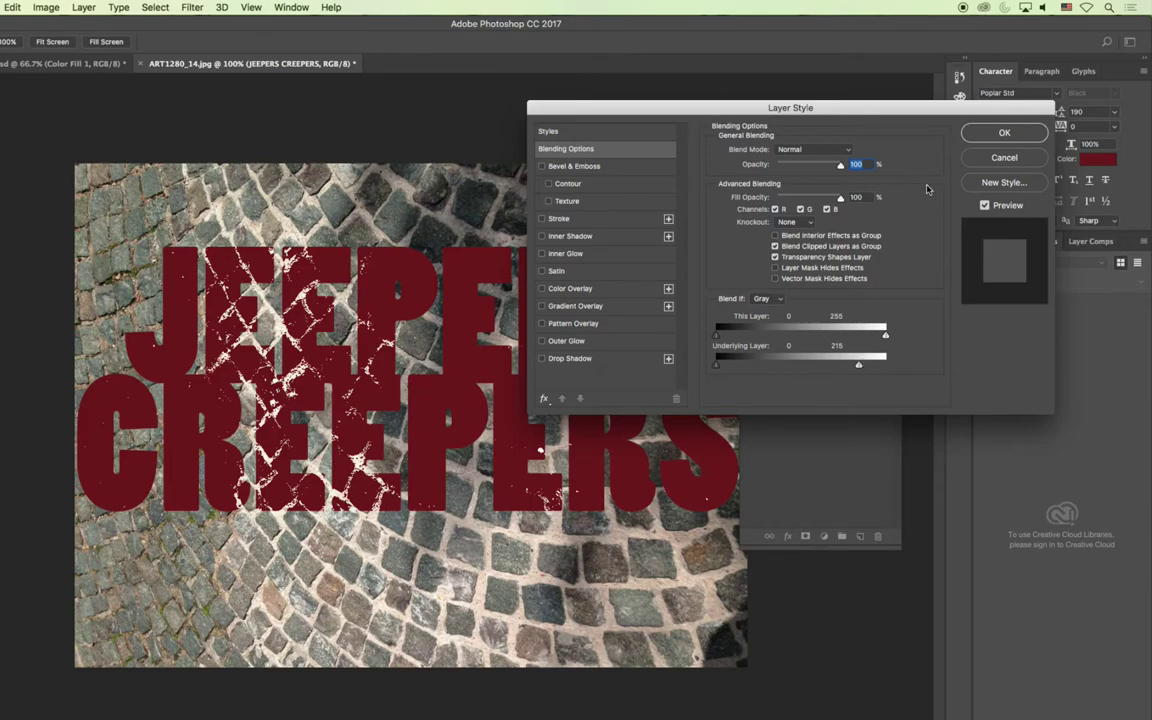
key("Return")
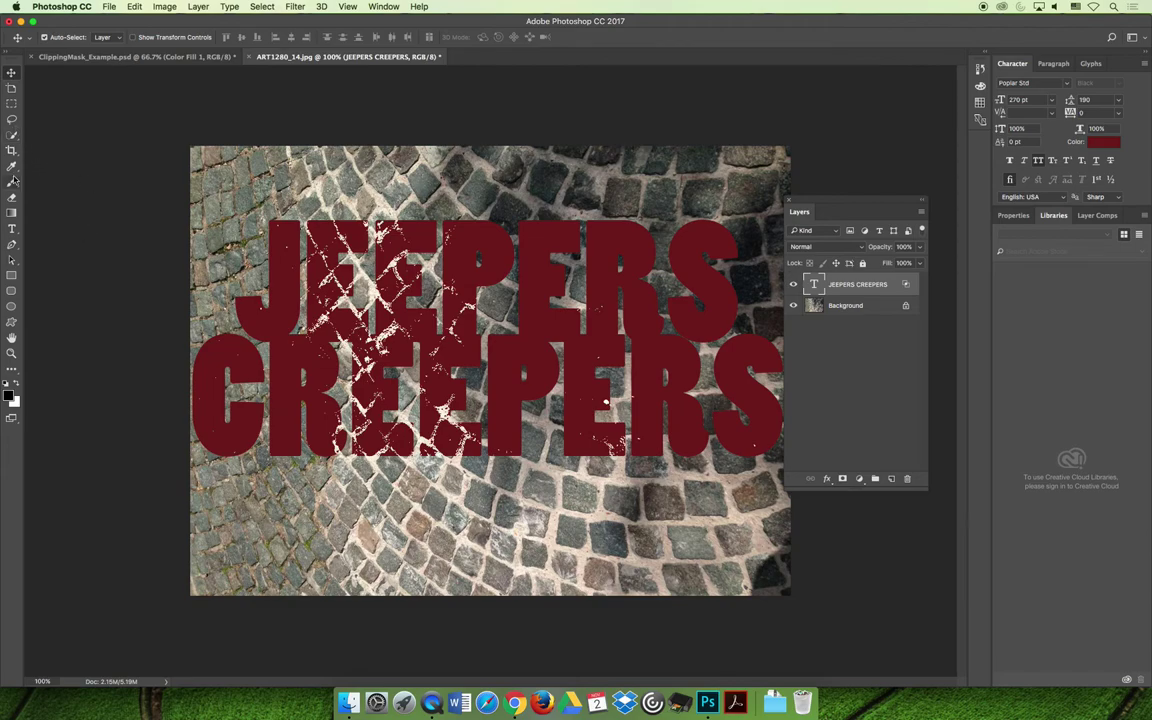
left_click(12, 228)
left_click(400, 247)
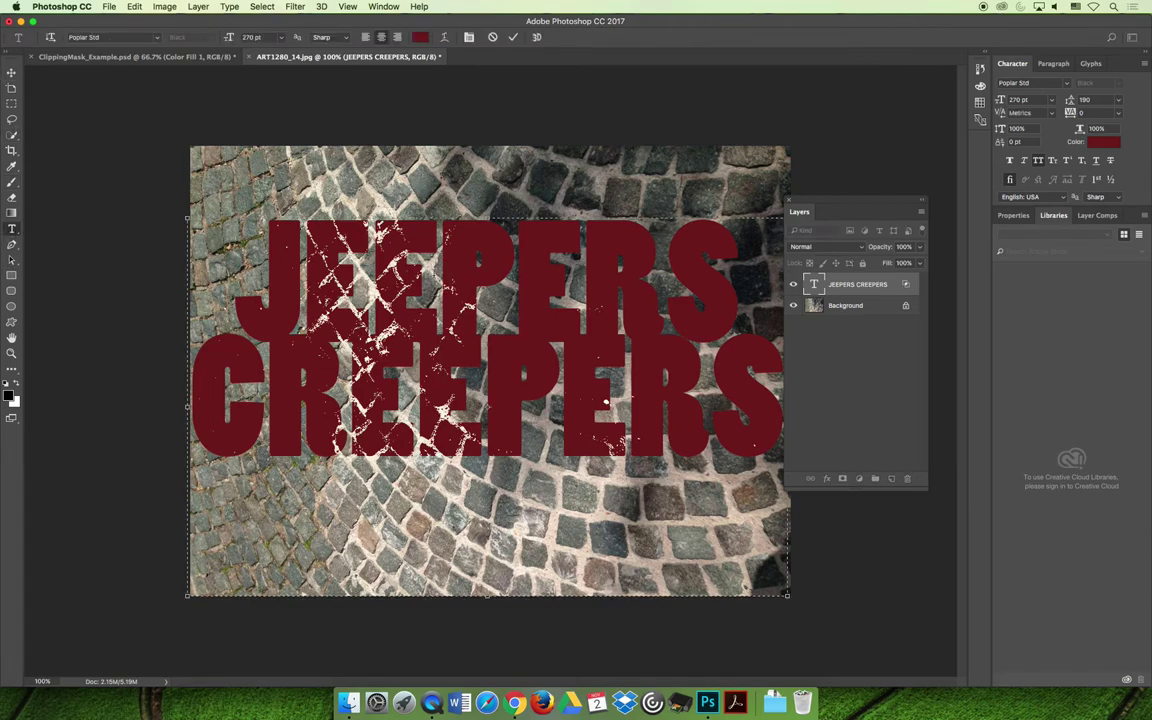
key("super+a")
type("HA")
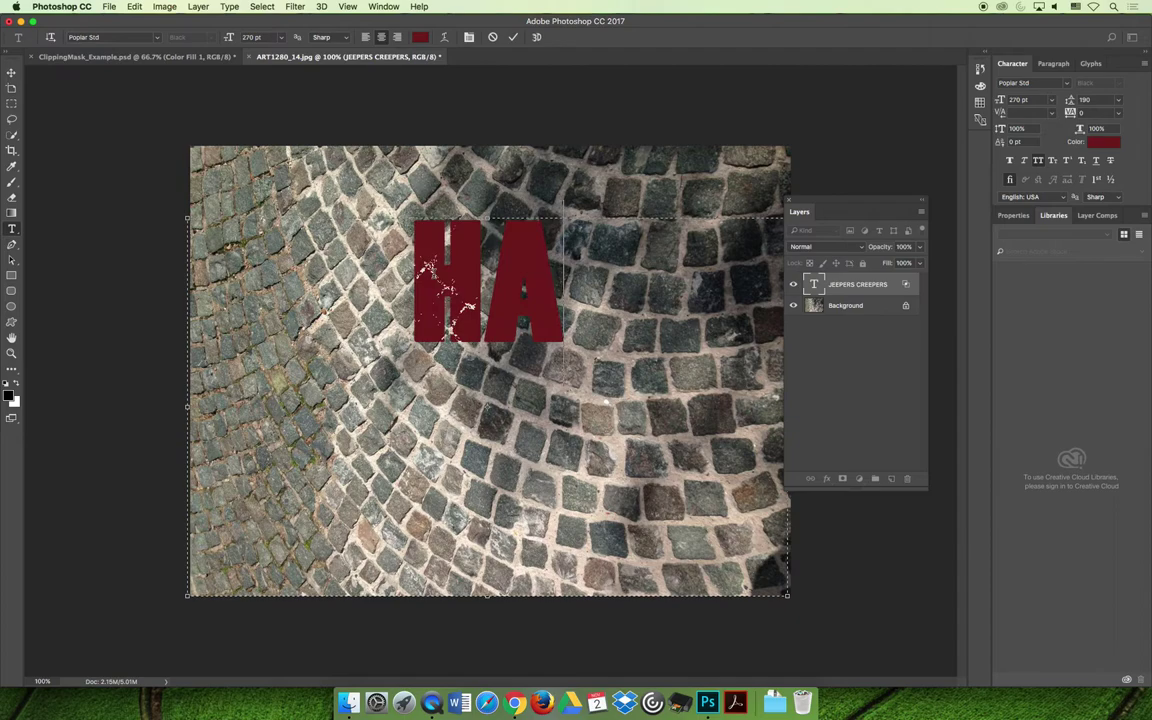
type("PPY")
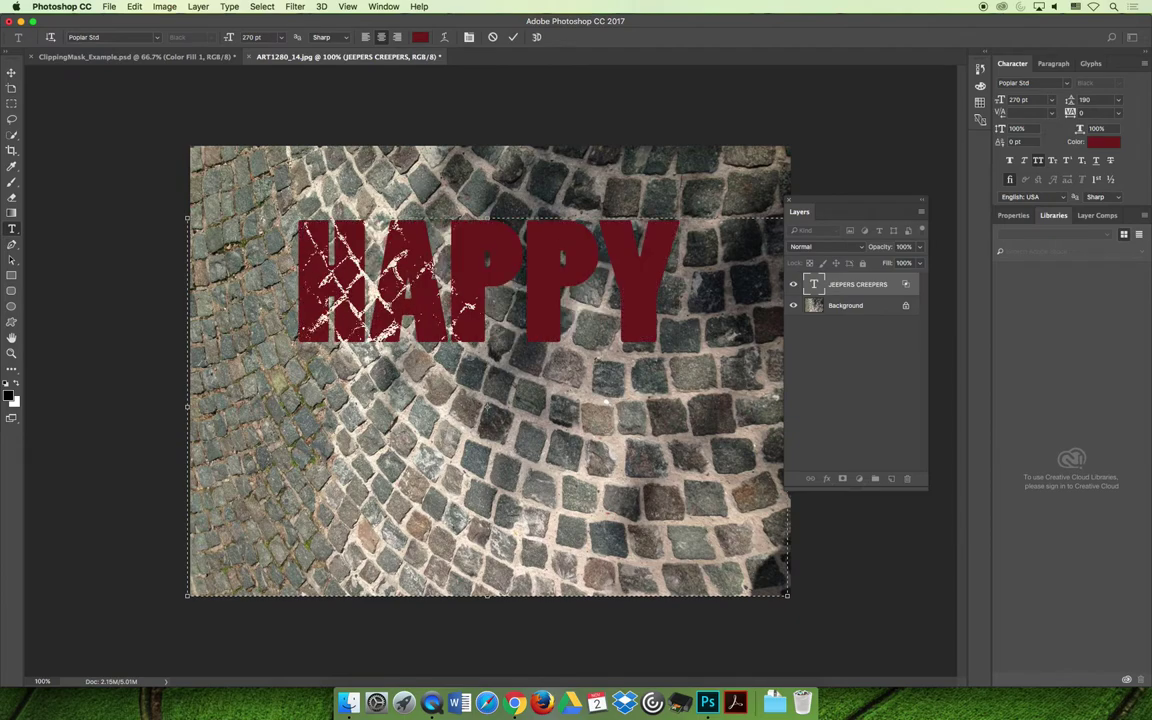
type(" HALLOWEEN")
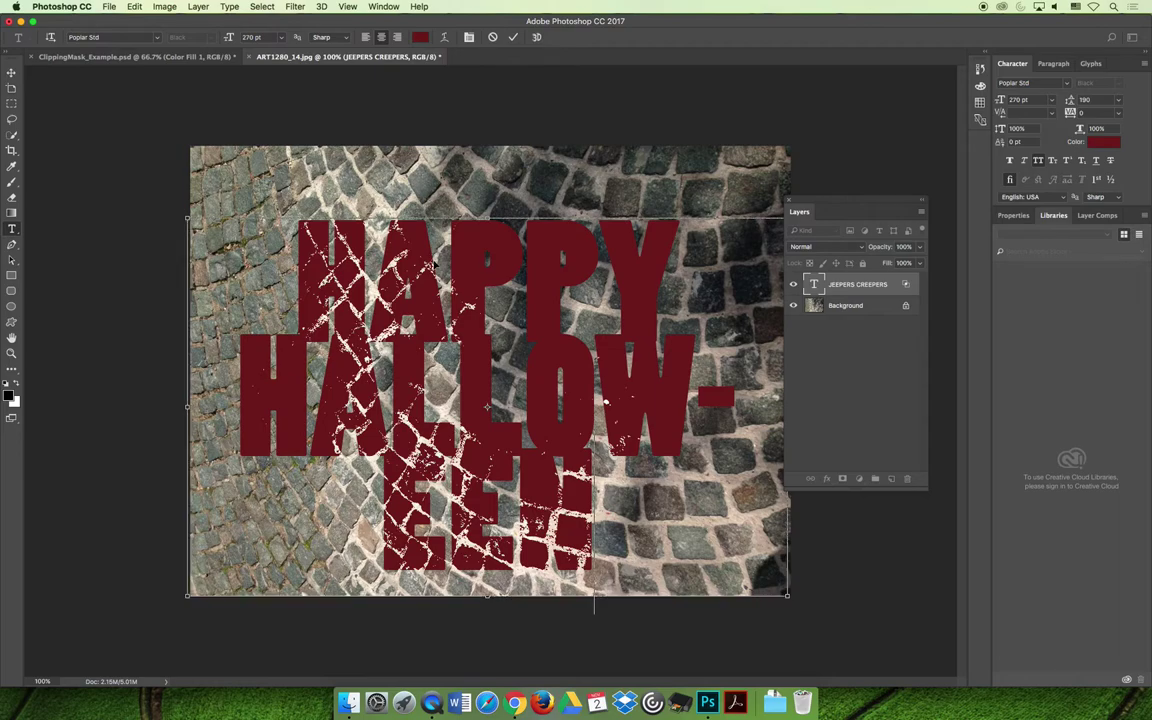
key("super+z")
key("super+z")
left_click(133, 7)
left_click(158, 21)
left_click(133, 7)
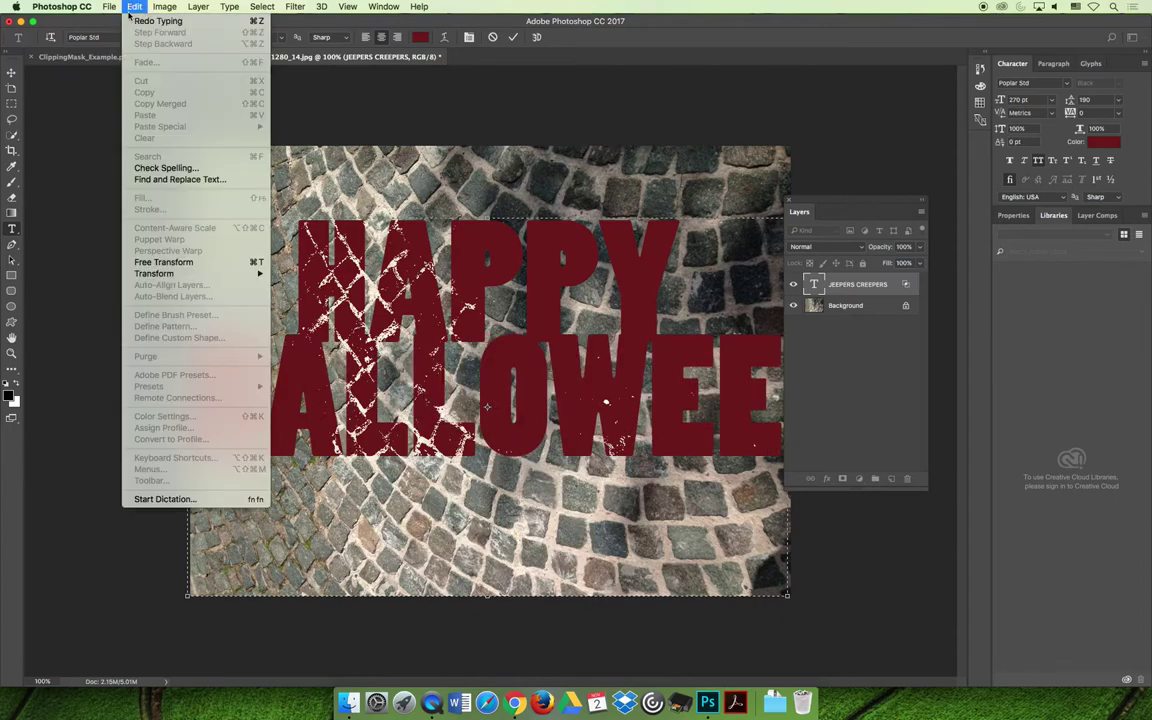
left_click(11, 72)
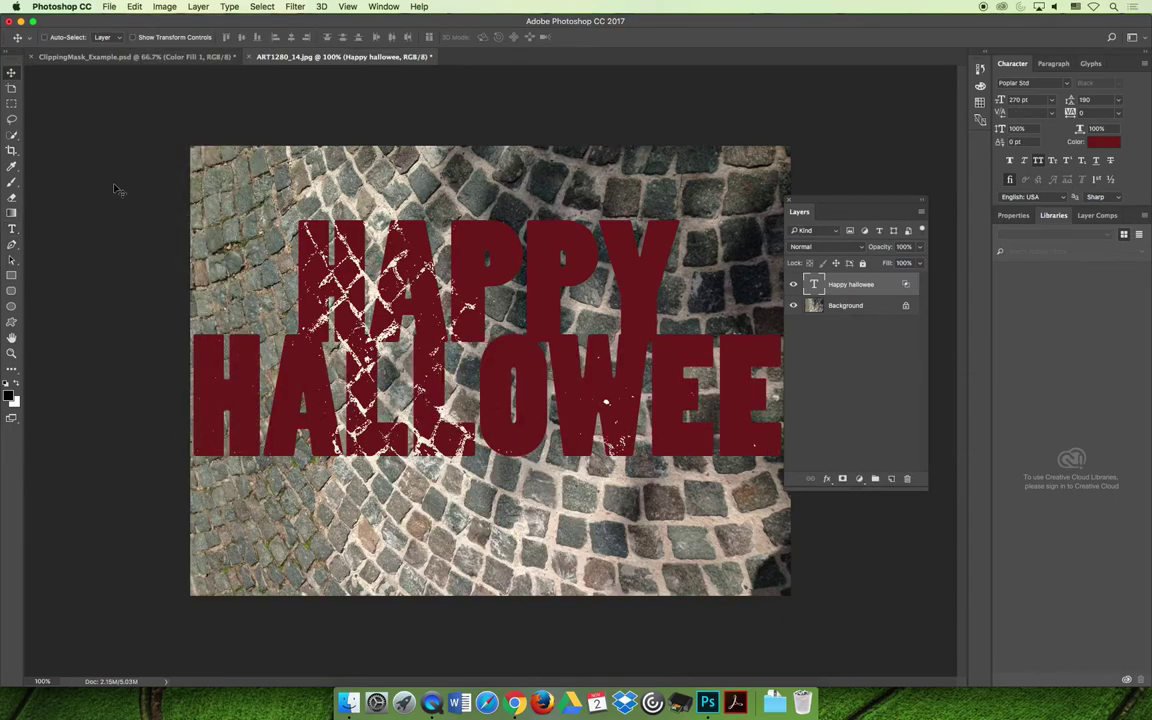
key("super+z")
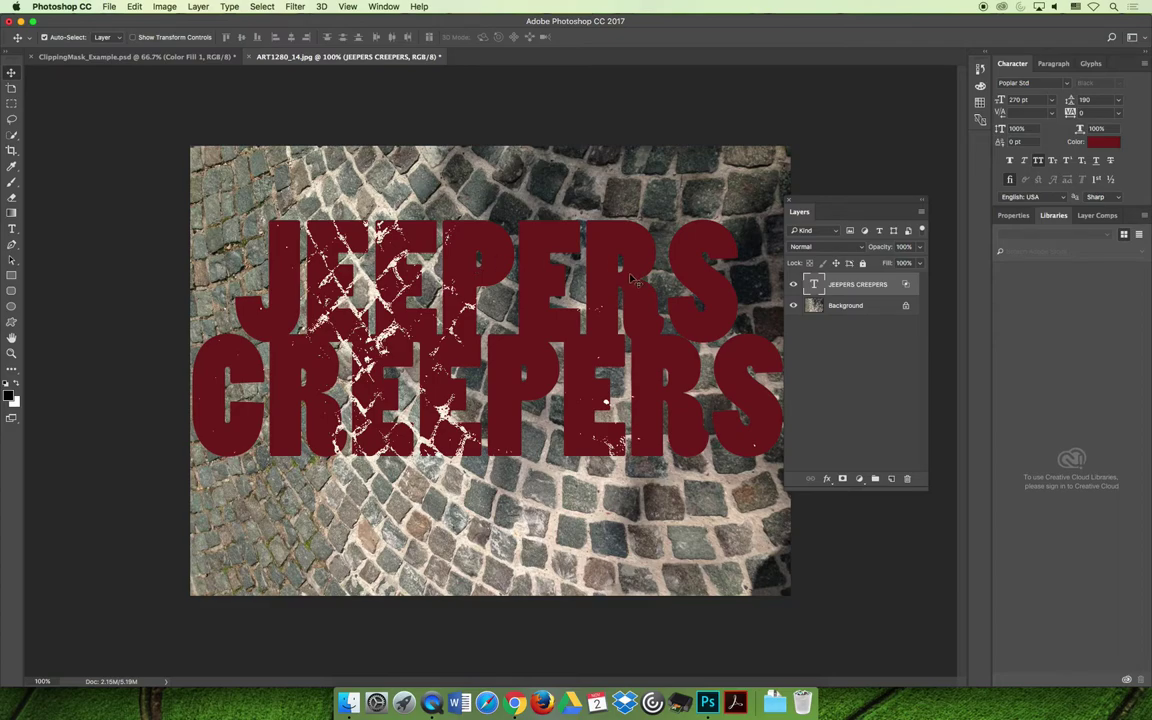
Step: Try moving the JEEPERS CREEPERS text lower and sideways, then return it to its original position
left_click_drag(626, 267, 622, 408)
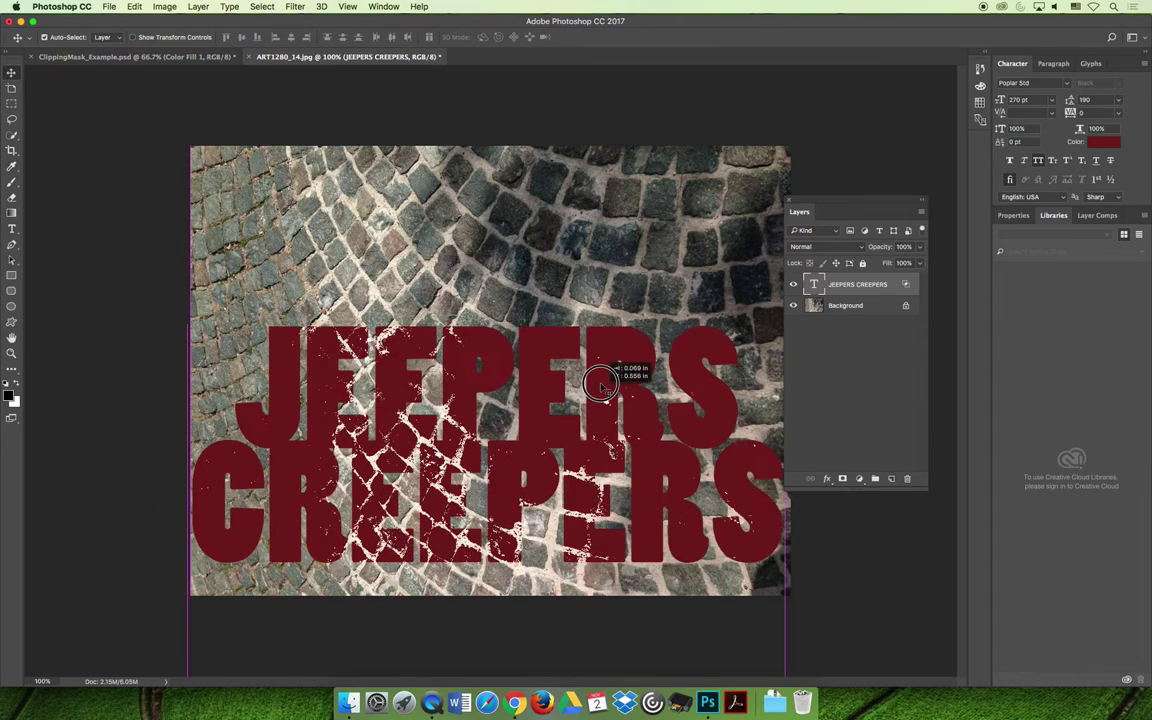
left_click_drag(600, 383, 597, 288)
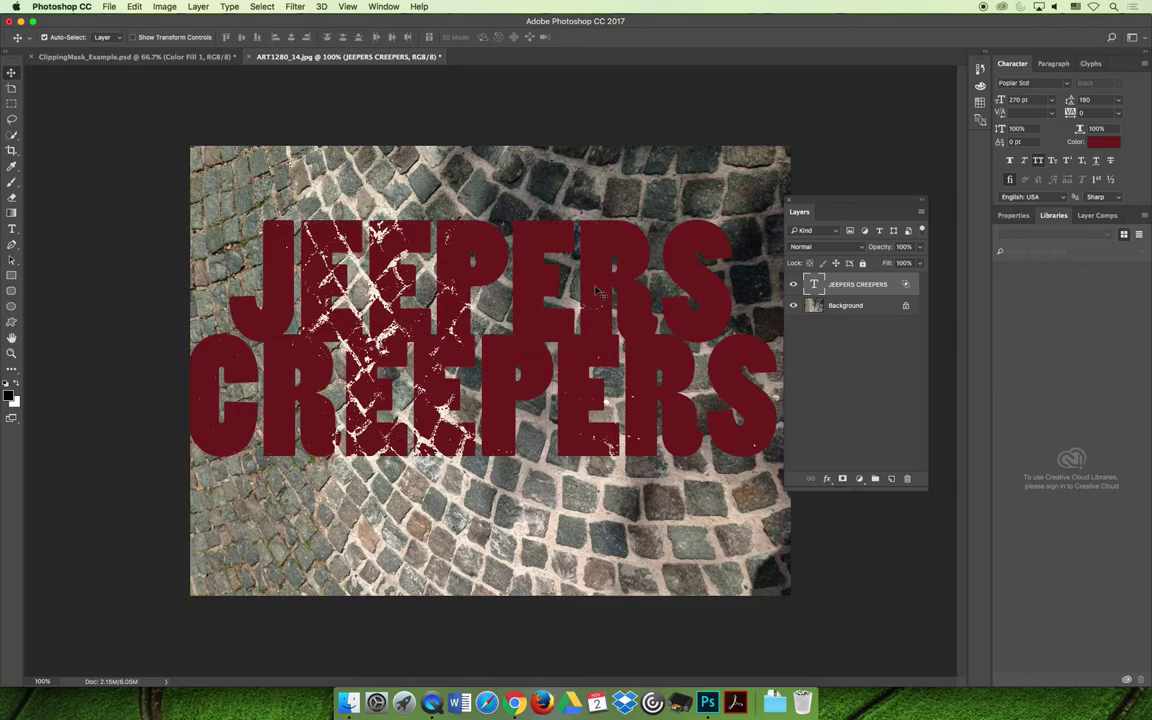
left_click_drag(532, 253, 606, 300)
Step: Show the course slides full screen on slide 21, Blending Modes
left_click(515, 703)
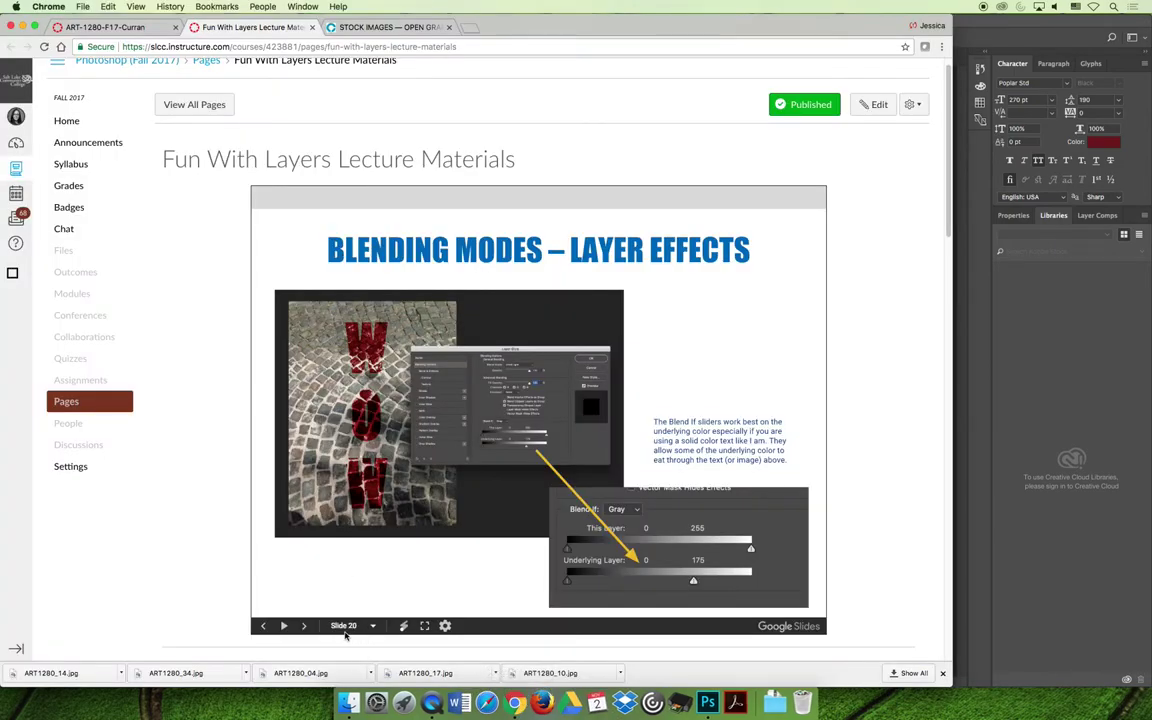
left_click(424, 622)
left_click(389, 585)
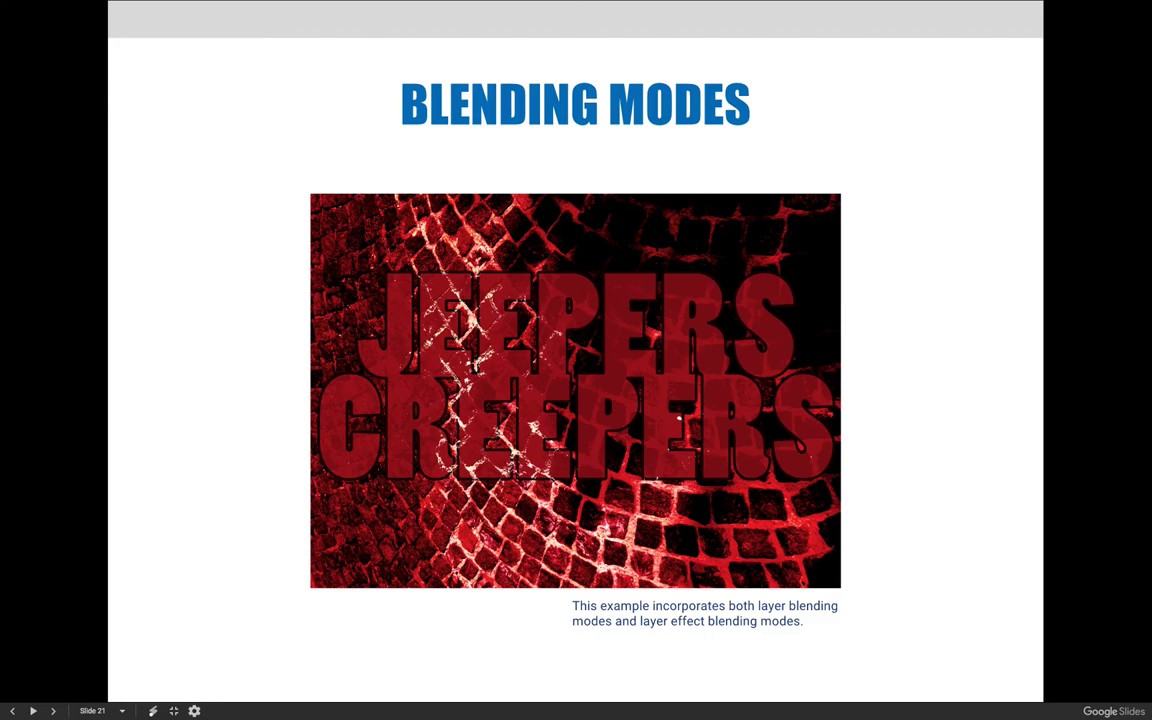
key("Right")
key("Left")
Step: Back in Photoshop, add a 'SAAD' test text layer over the image, then delete it
key("Escape")
left_click(707, 703)
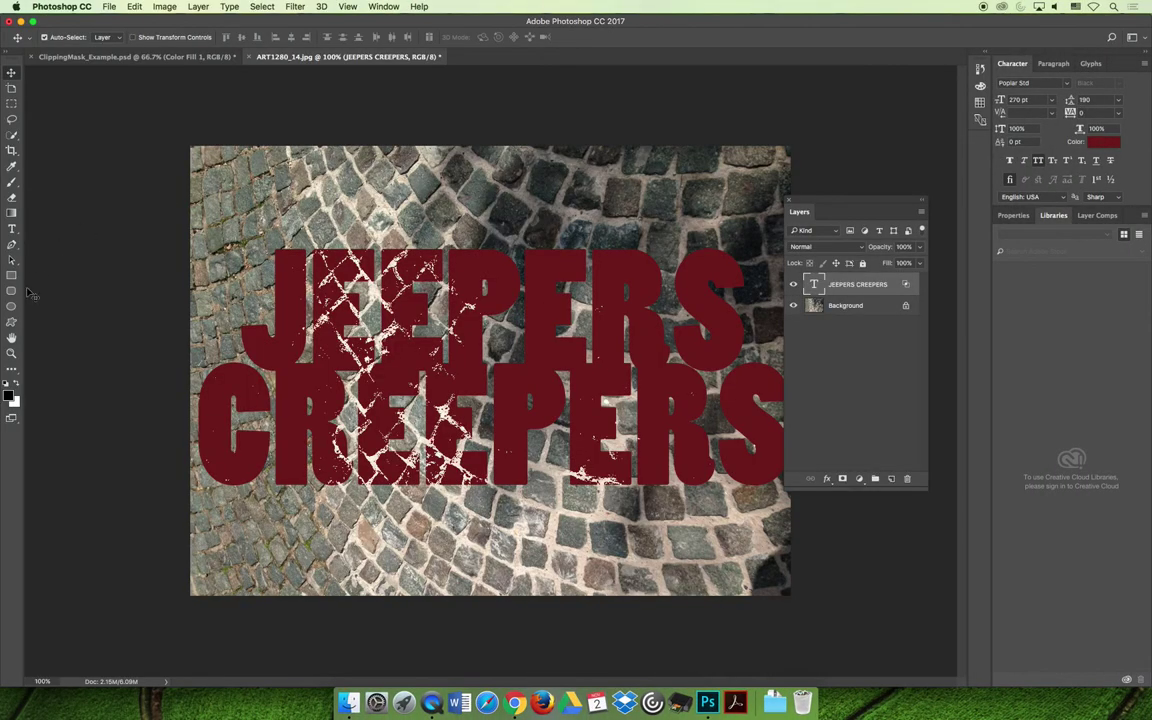
left_click(12, 228)
left_click_drag(213, 174, 589, 399)
type("SAAD")
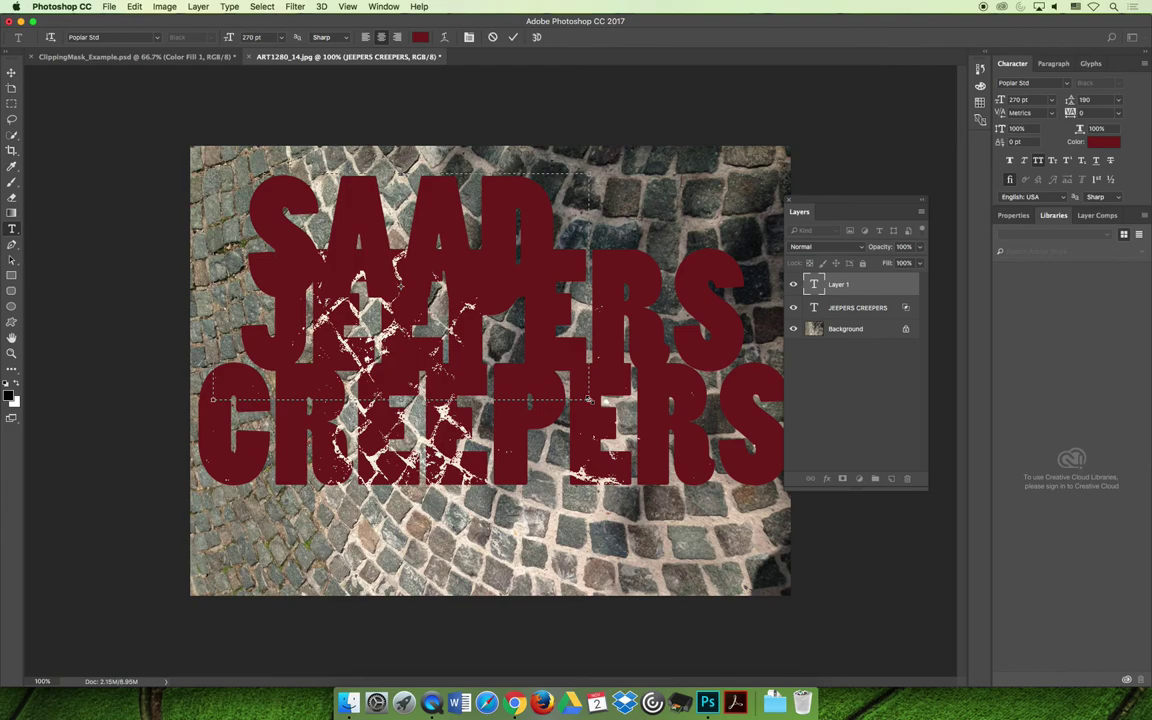
left_click(11, 73)
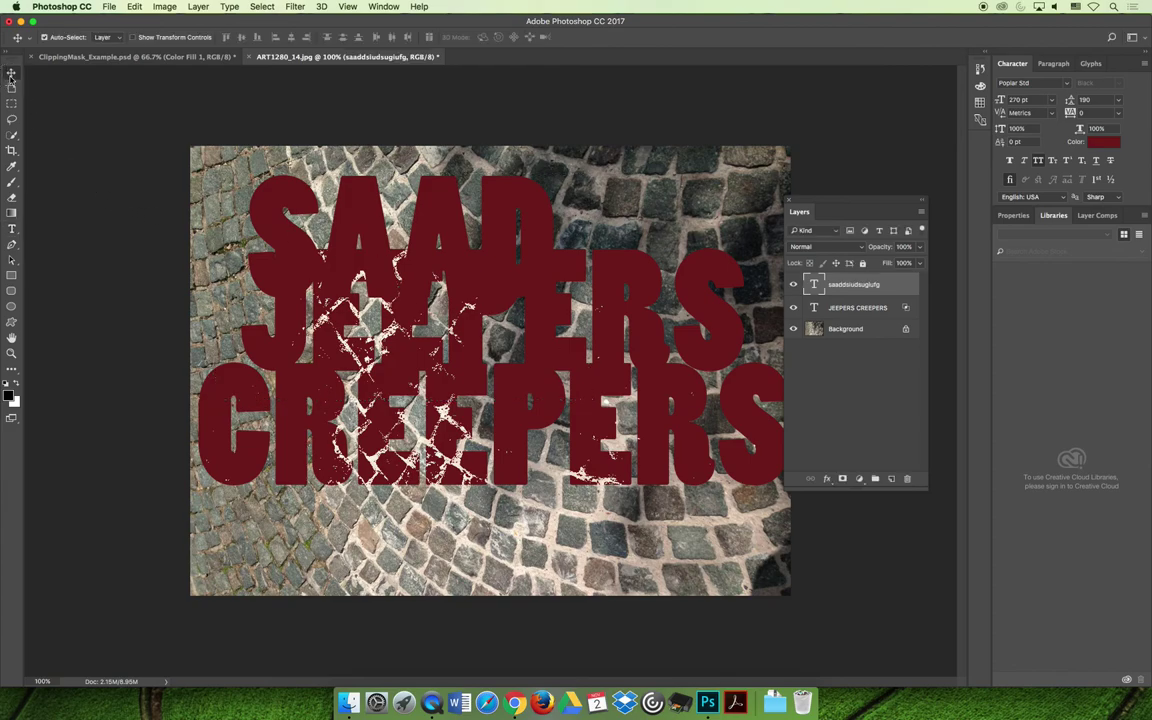
key("BackSpace")
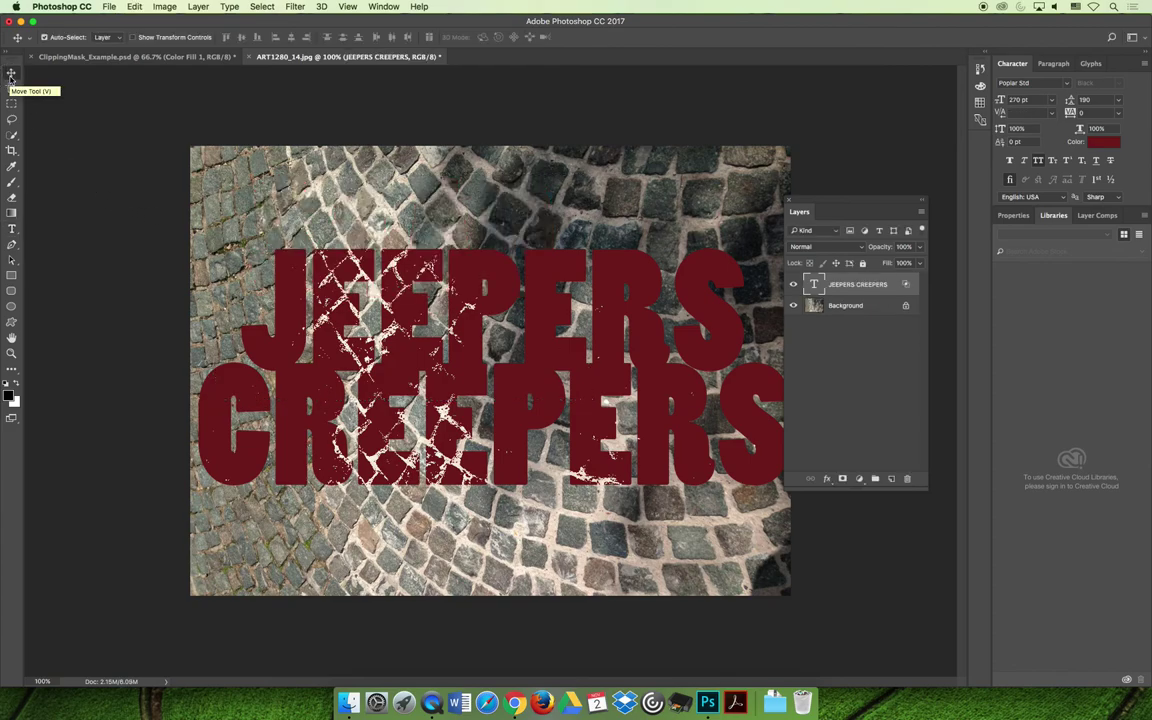
Step: Add an 'asdfasdfasdfasdfasdfasd' test text line at the image's top-left, then delete it
left_click(12, 228)
left_click(222, 181)
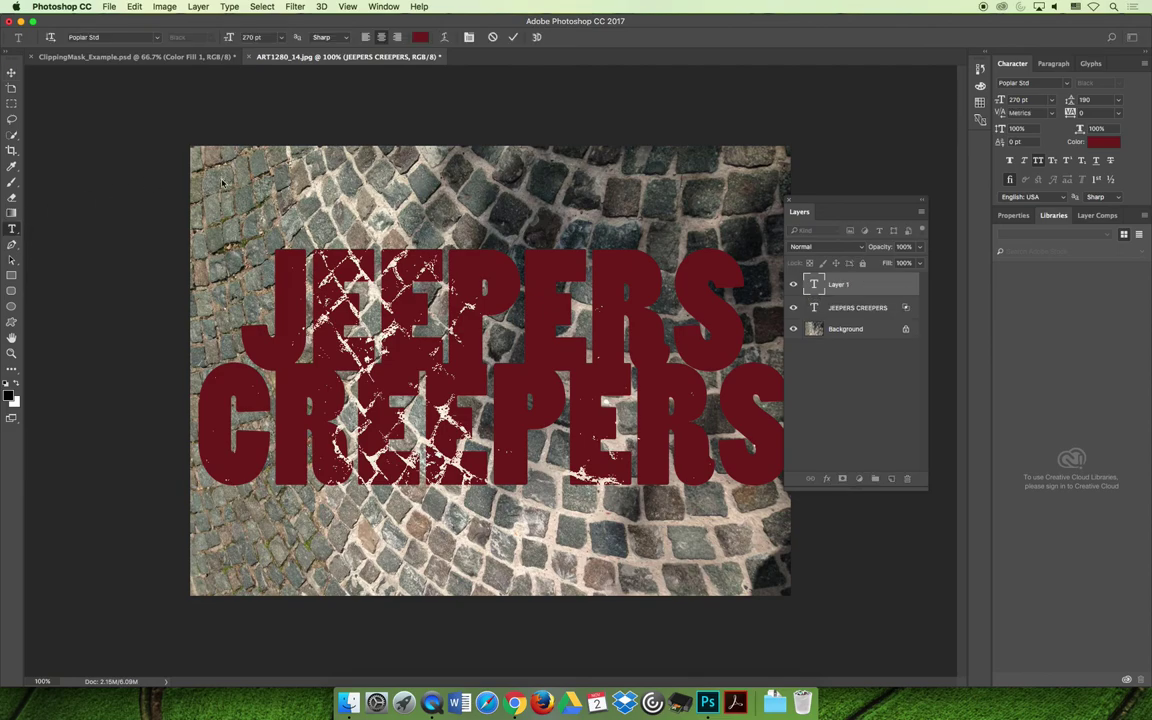
type("asdfasdfasdfasdf")
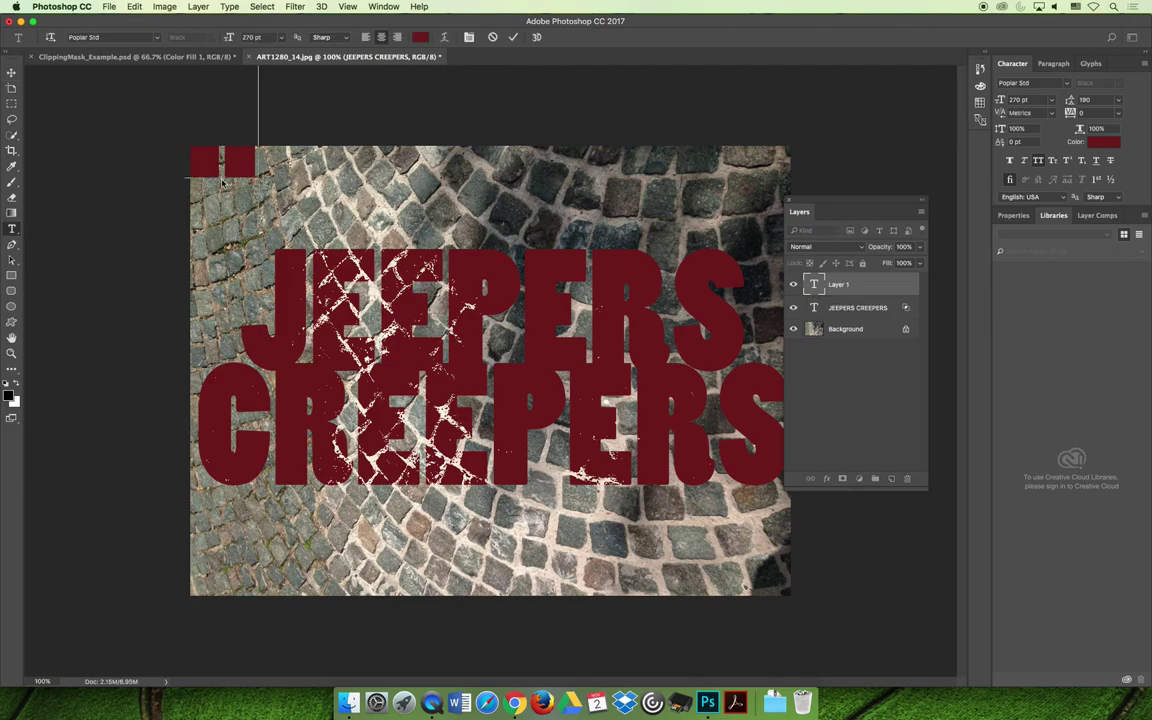
type("asdfa")
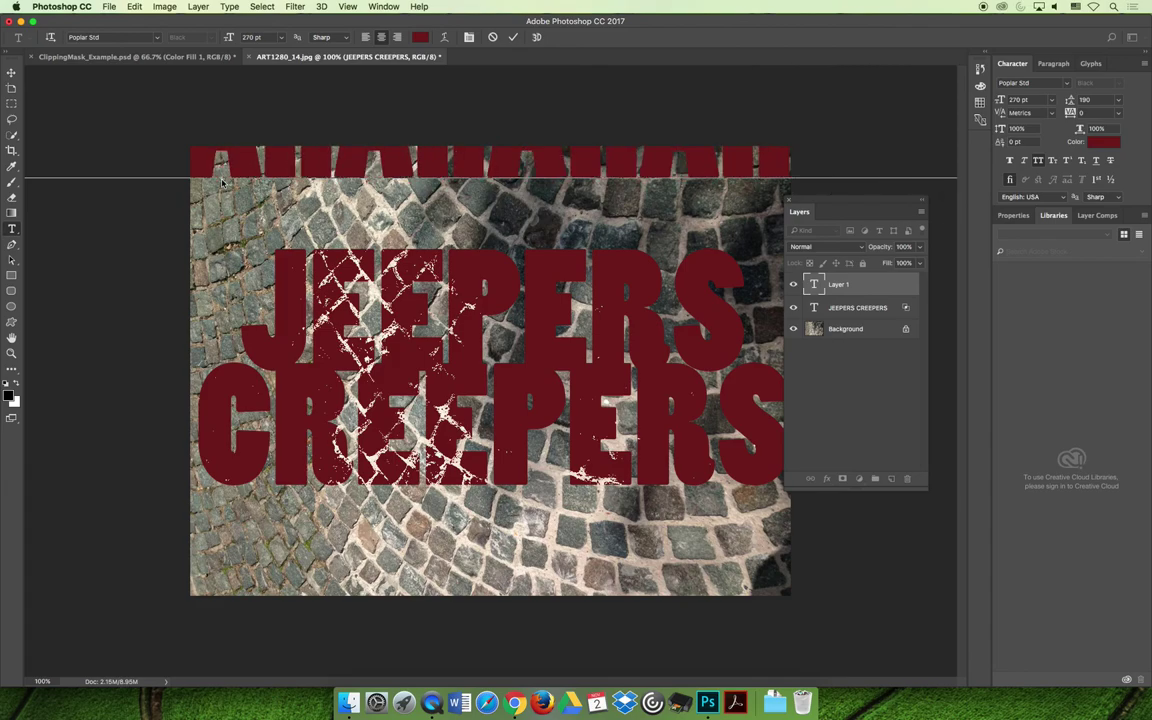
type("sd")
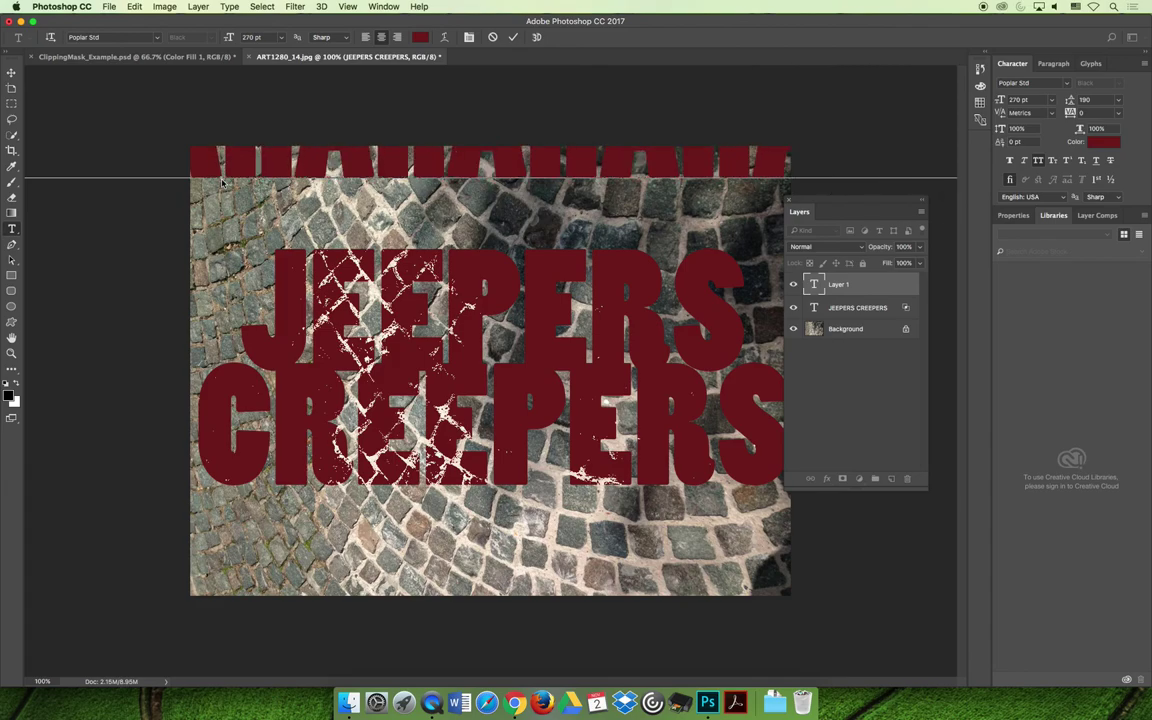
left_click(11, 73)
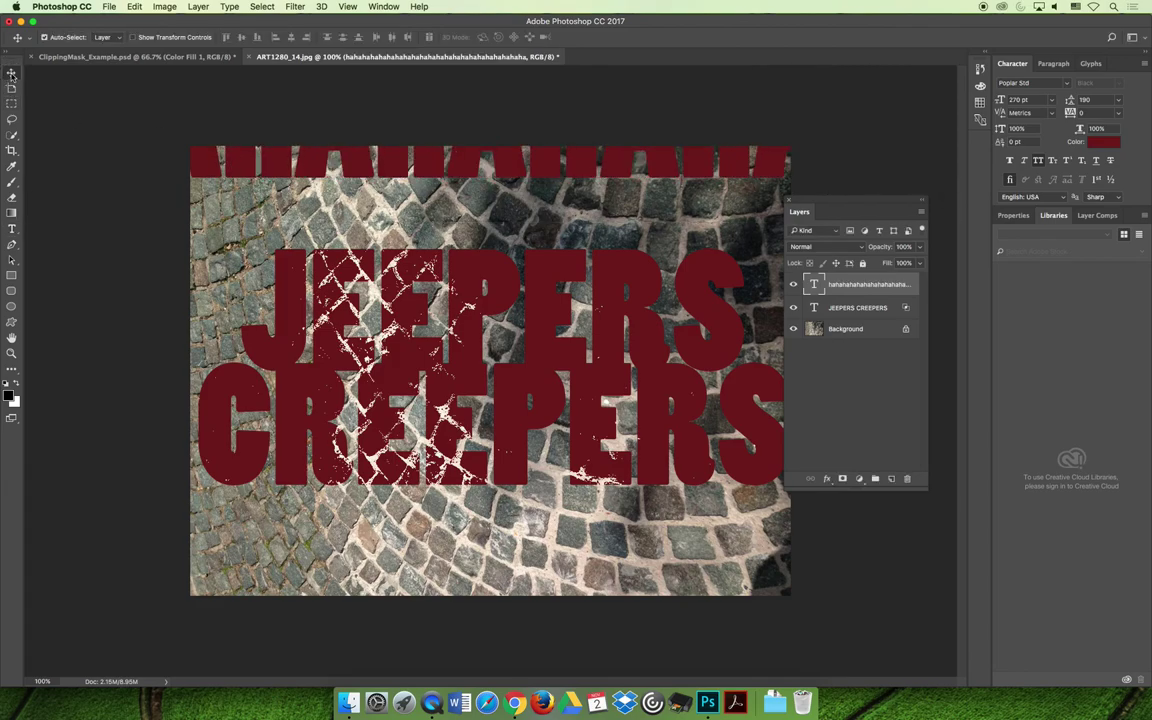
key("BackSpace")
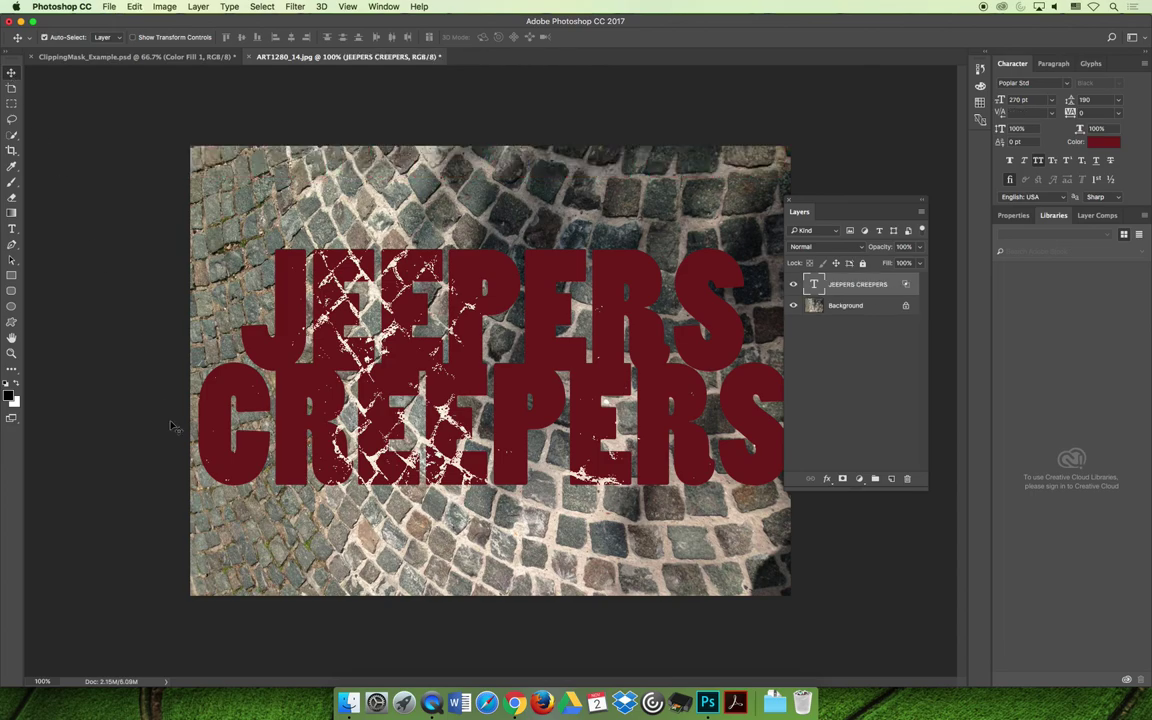